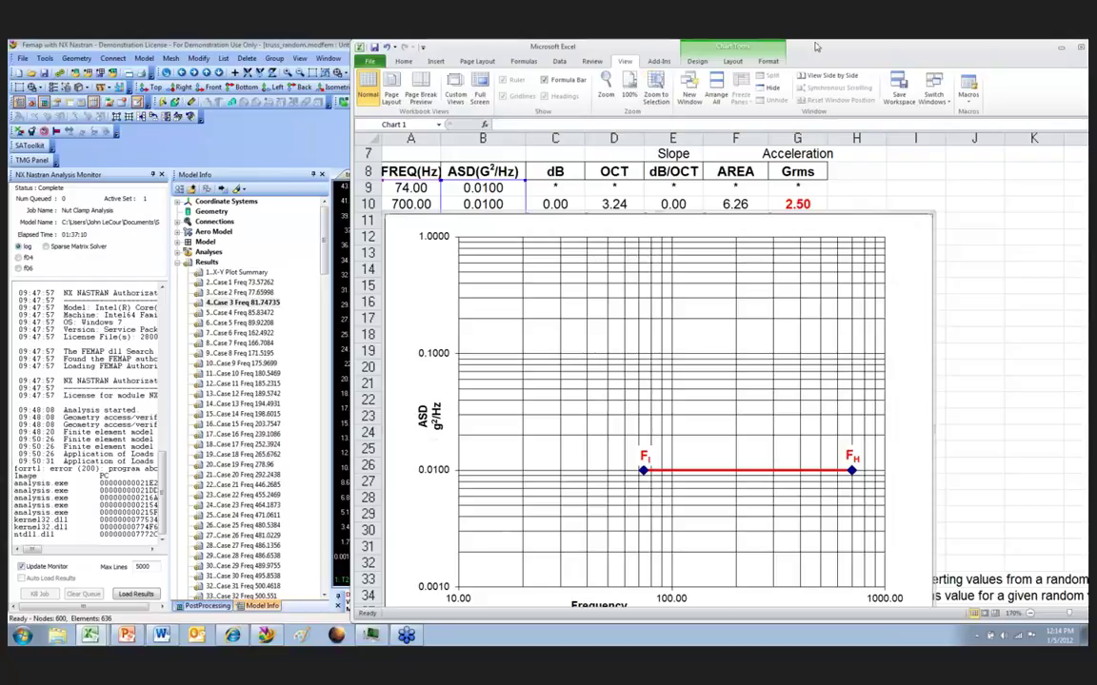
- Switch from Excel to Femap and examine the truss_random results list, from the modal cases through the PSDF output sets
drag(814, 46, 843, 45)
key(alt+Tab)
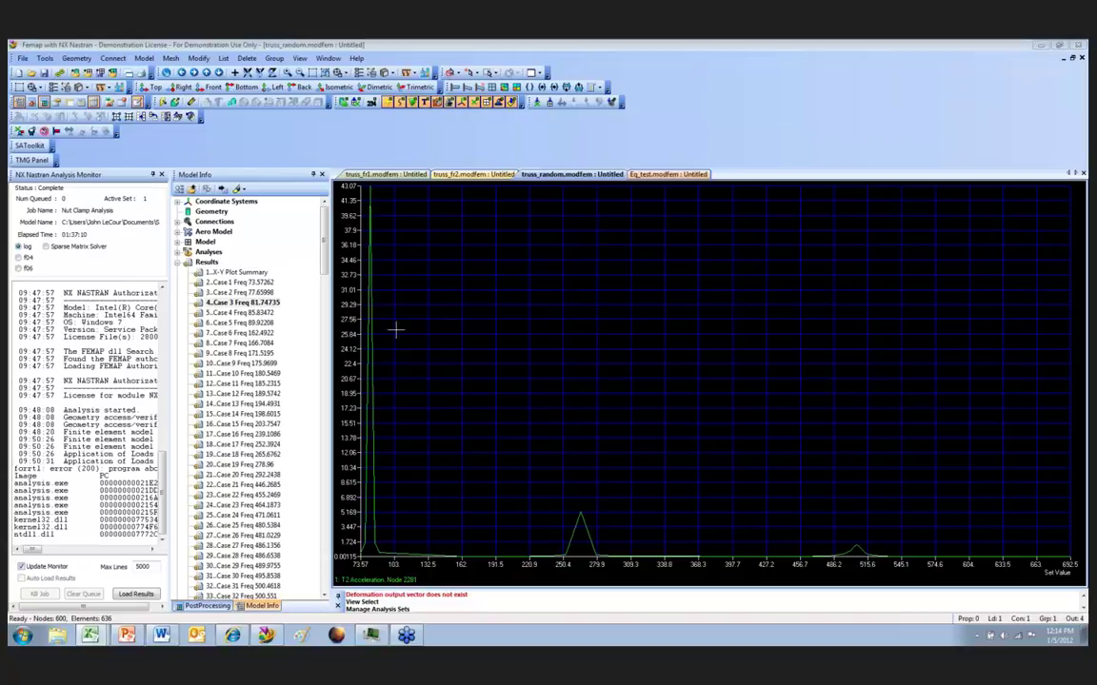
drag(325, 255, 287, 200)
scroll(326, 272, up, 4)
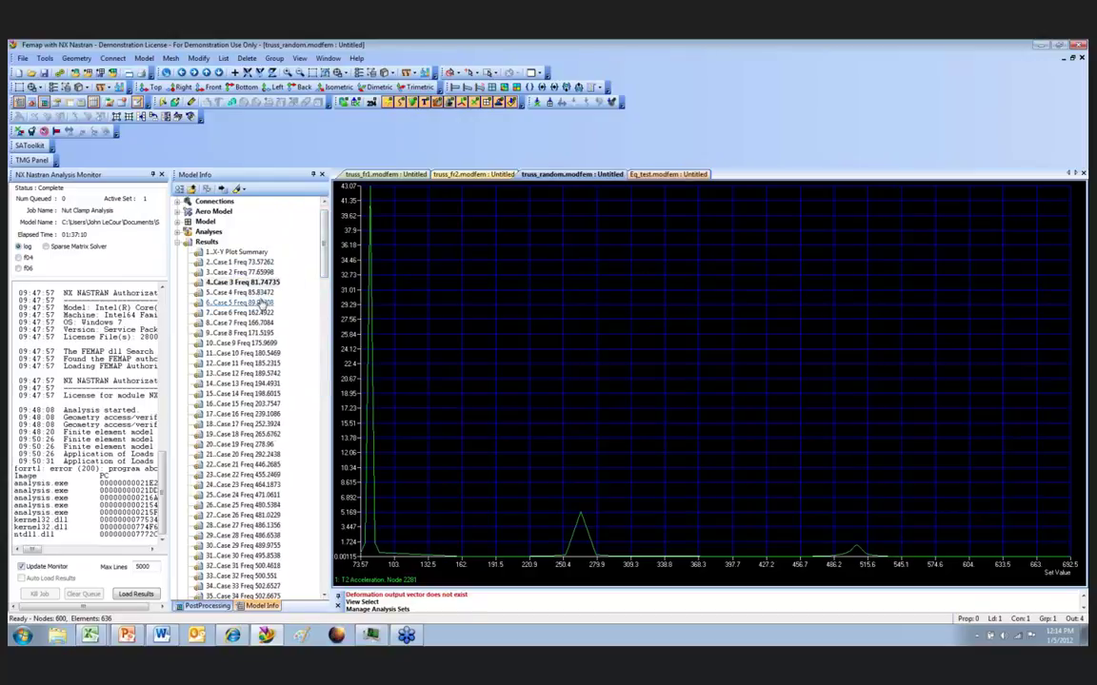
scroll(276, 285, down, 2)
scroll(324, 270, up, 3)
scroll(325, 276, down, 6)
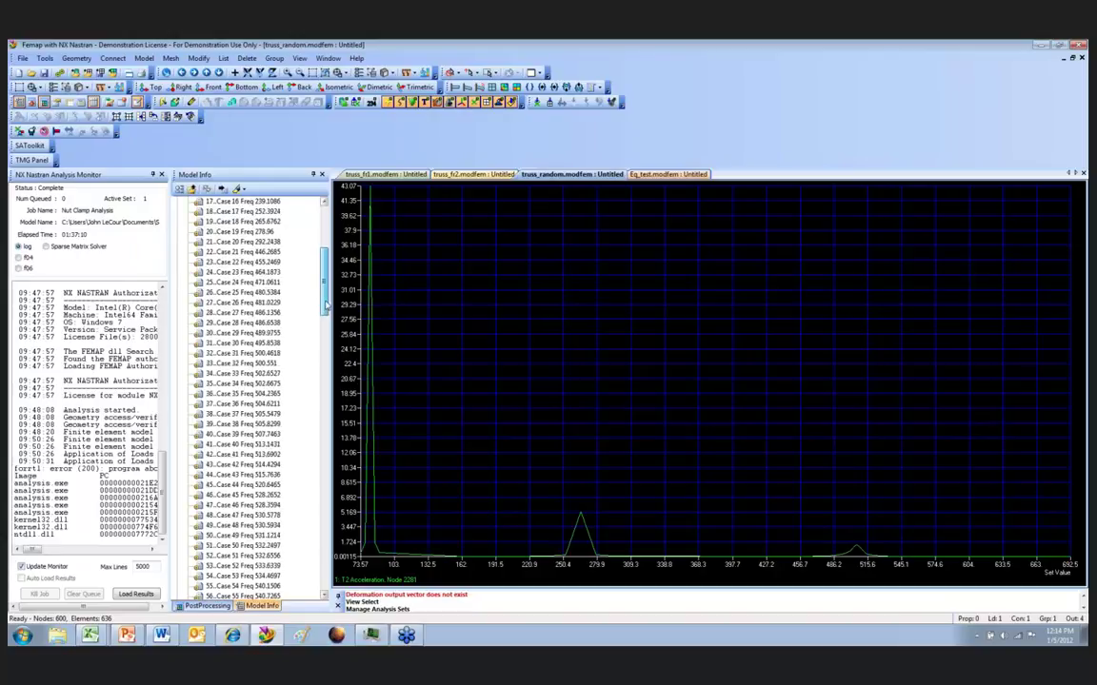
drag(325, 306, 333, 419)
scroll(321, 414, down, 1)
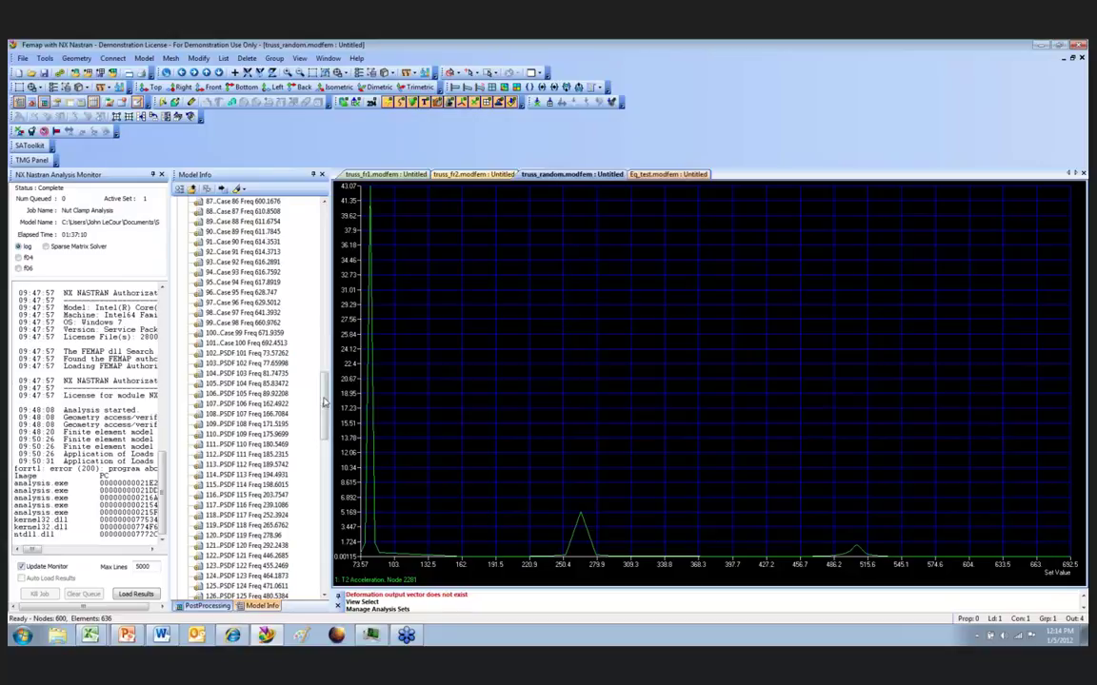
scroll(323, 403, up, 1)
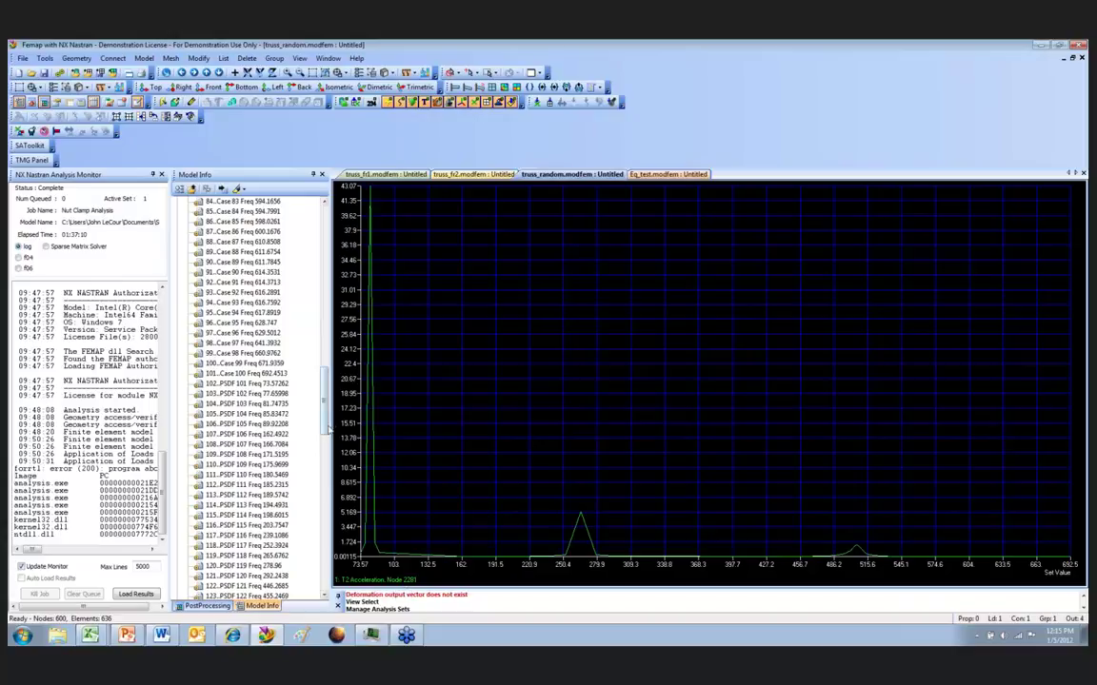
scroll(324, 409, up, 3)
scroll(324, 410, up, 20)
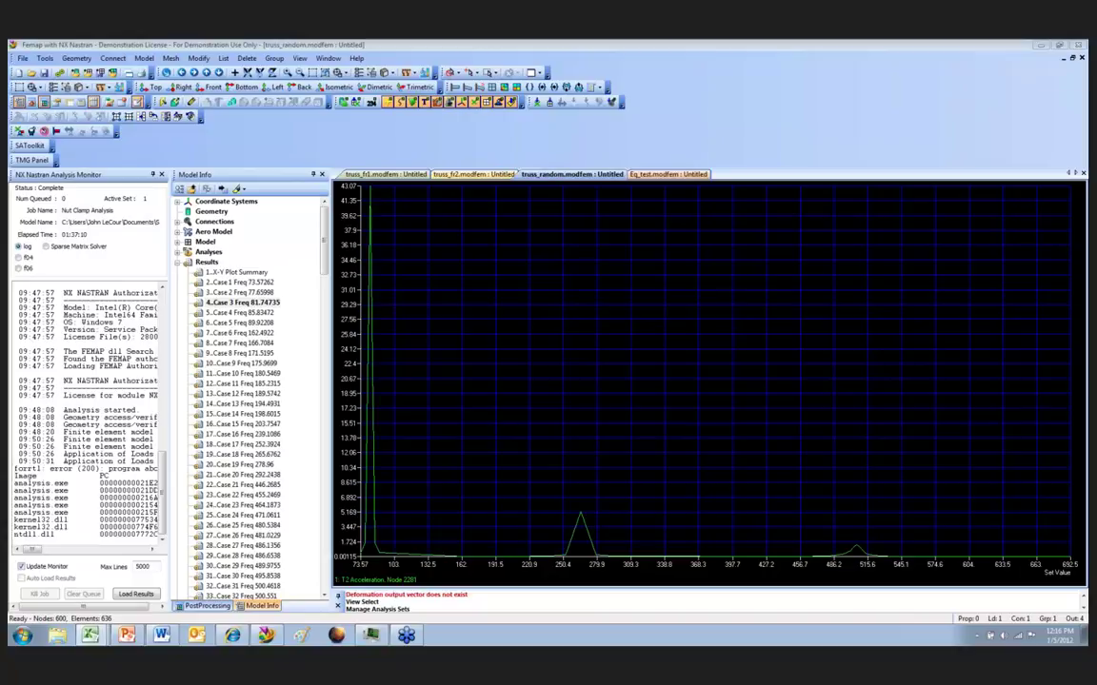
- Check the Grms value in the Excel sheet, then locate the RMS Values and Positive Crossings output sets in Femap's results list
key(alt+Tab)
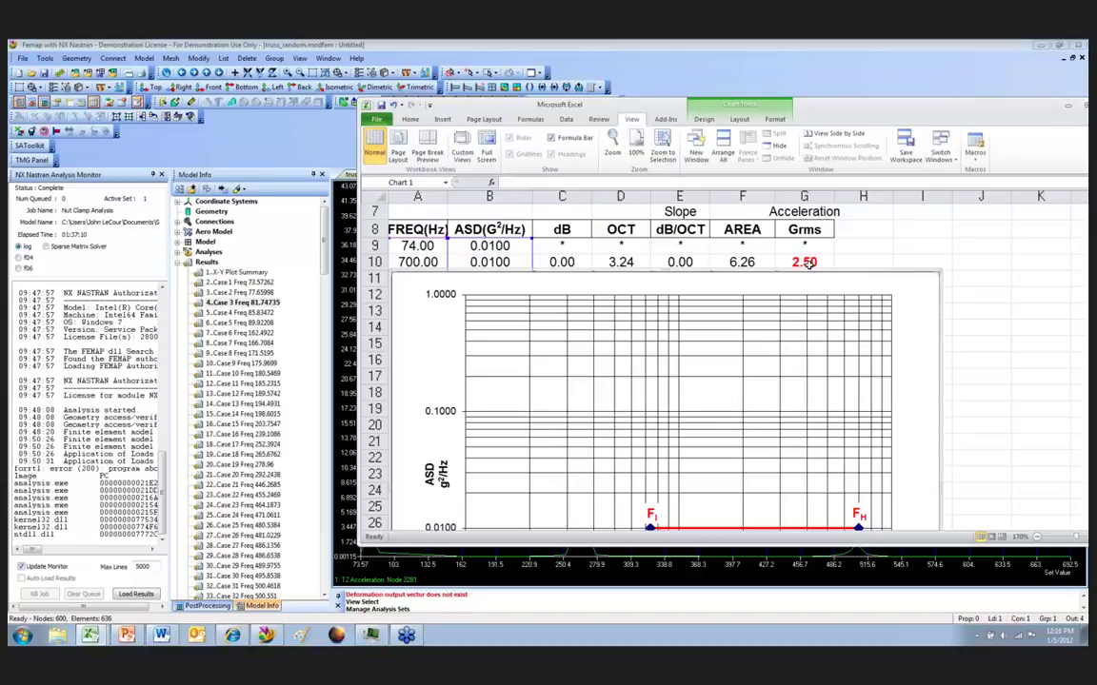
drag(666, 111, 1095, 147)
click(324, 271)
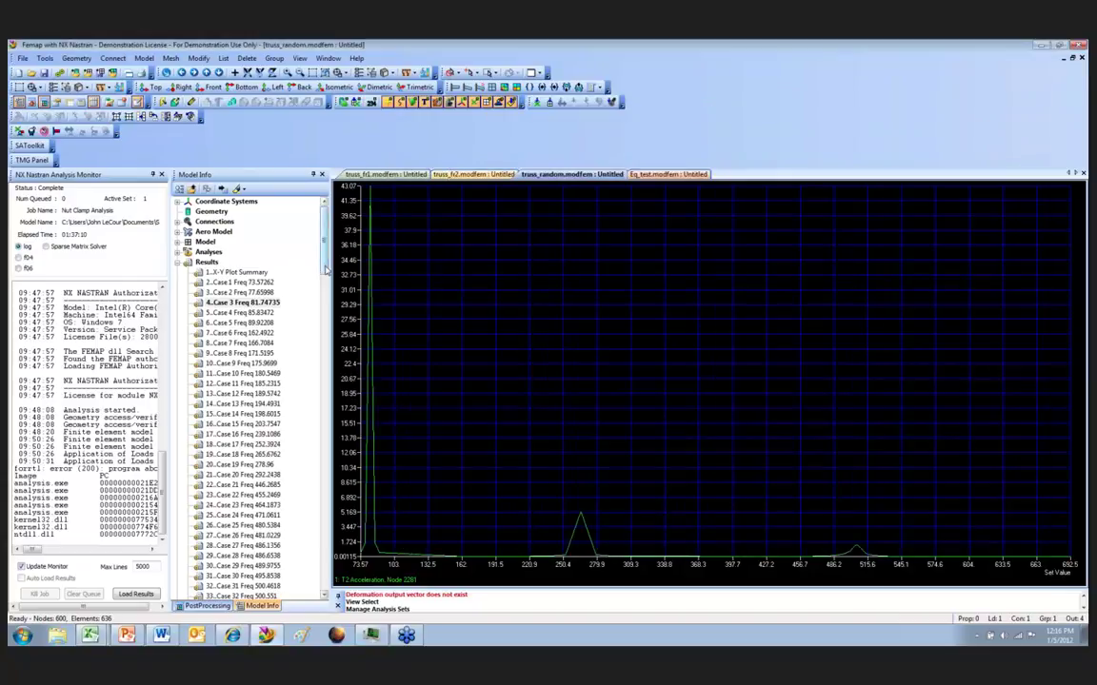
drag(324, 272, 328, 557)
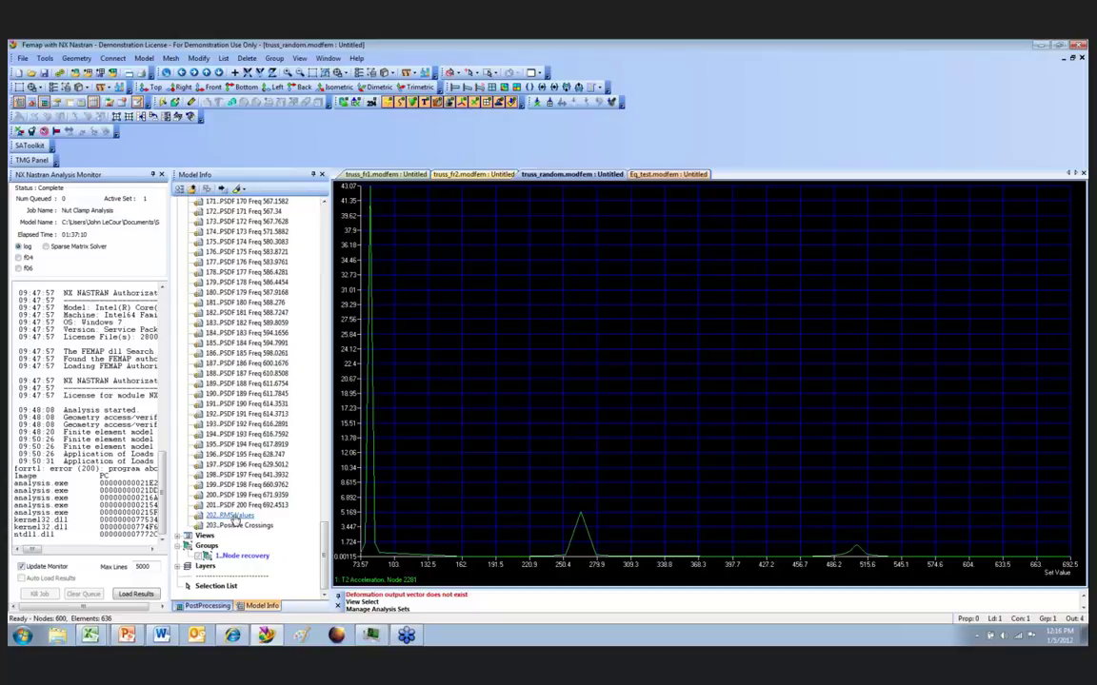
scroll(293, 491, up, 20)
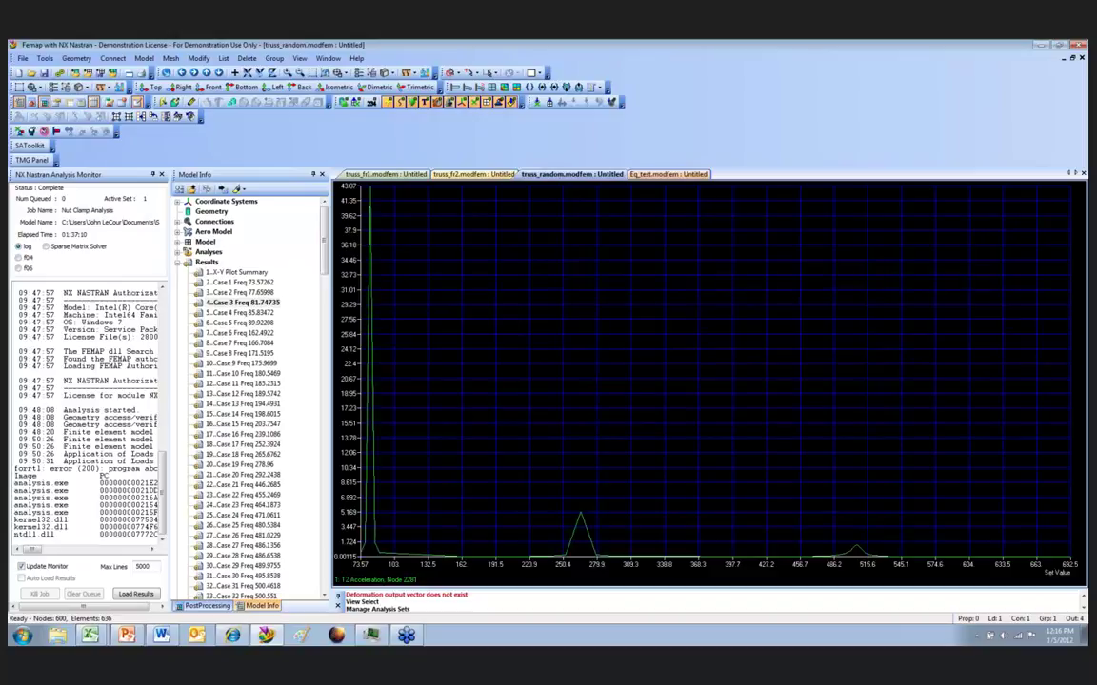
- Set up a nodal results listing to the Data Table, with output sets and vectors in columns and nodes in rows
drag(1009, 129, 597, 141)
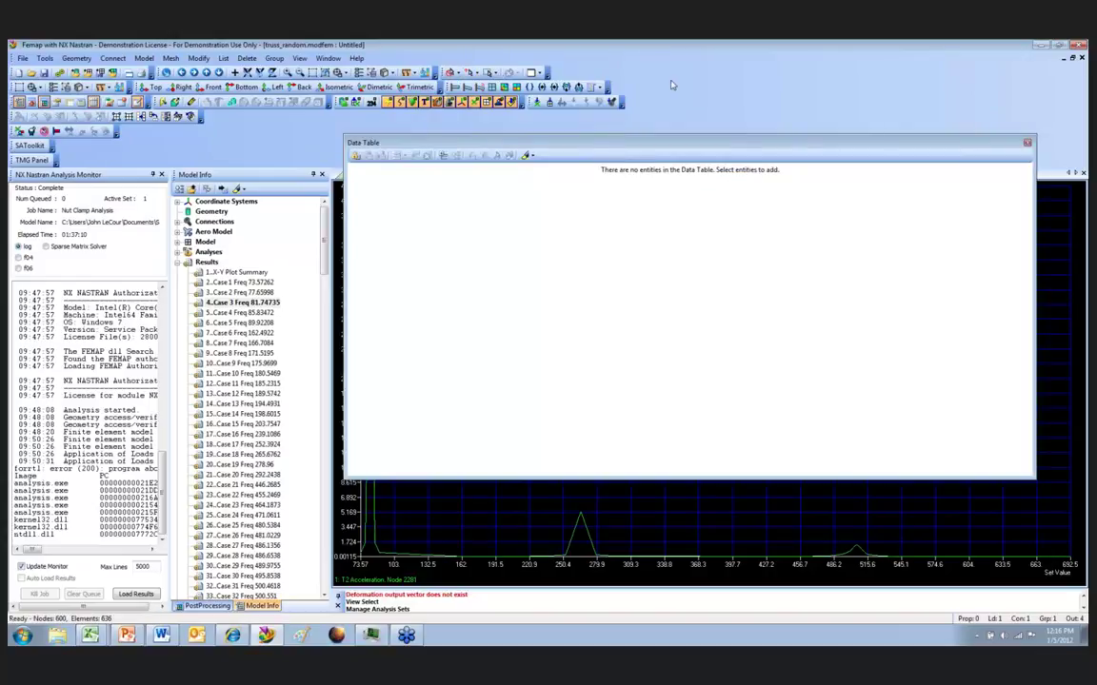
click(275, 59)
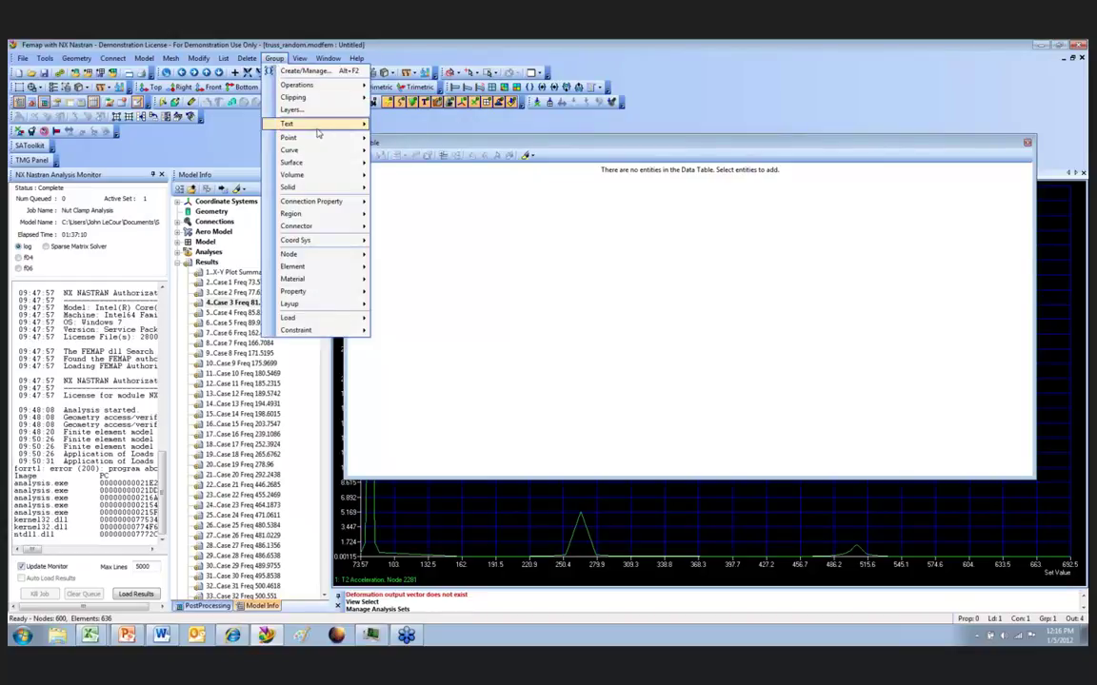
click(249, 59)
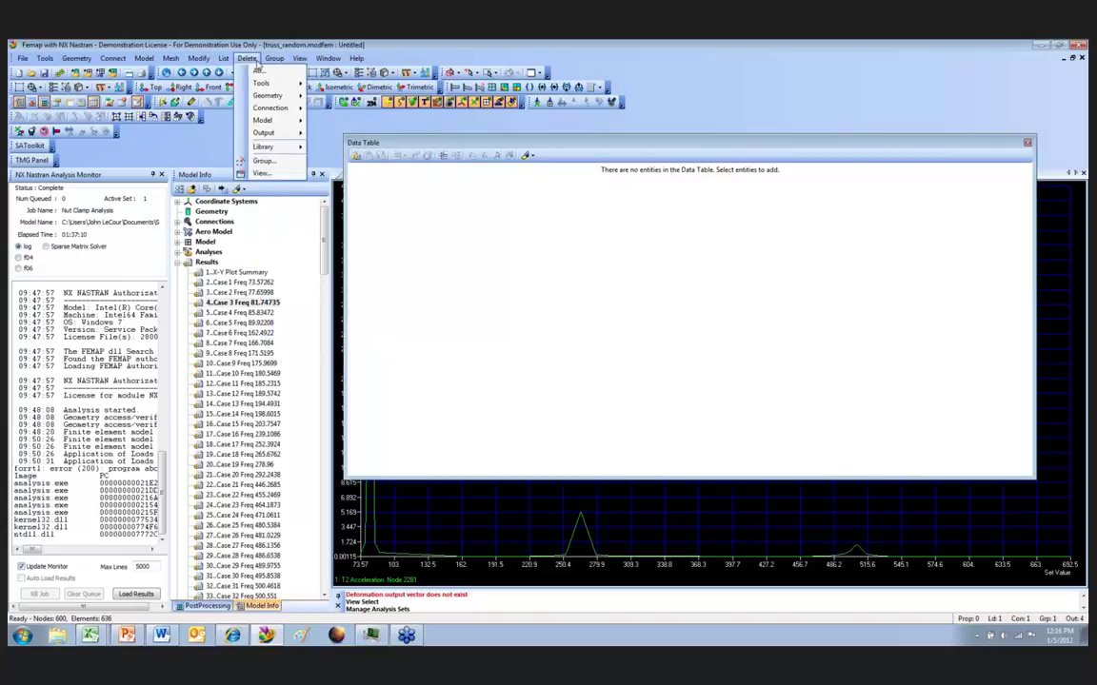
mouse_move(225, 60)
mouse_move(244, 110)
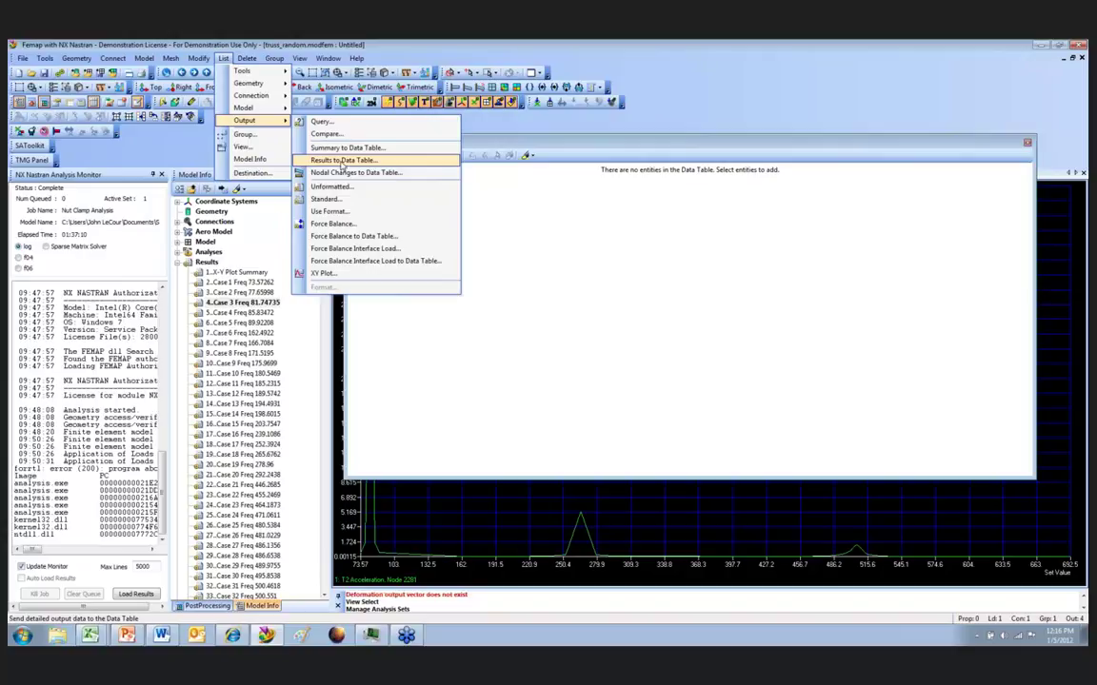
click(342, 161)
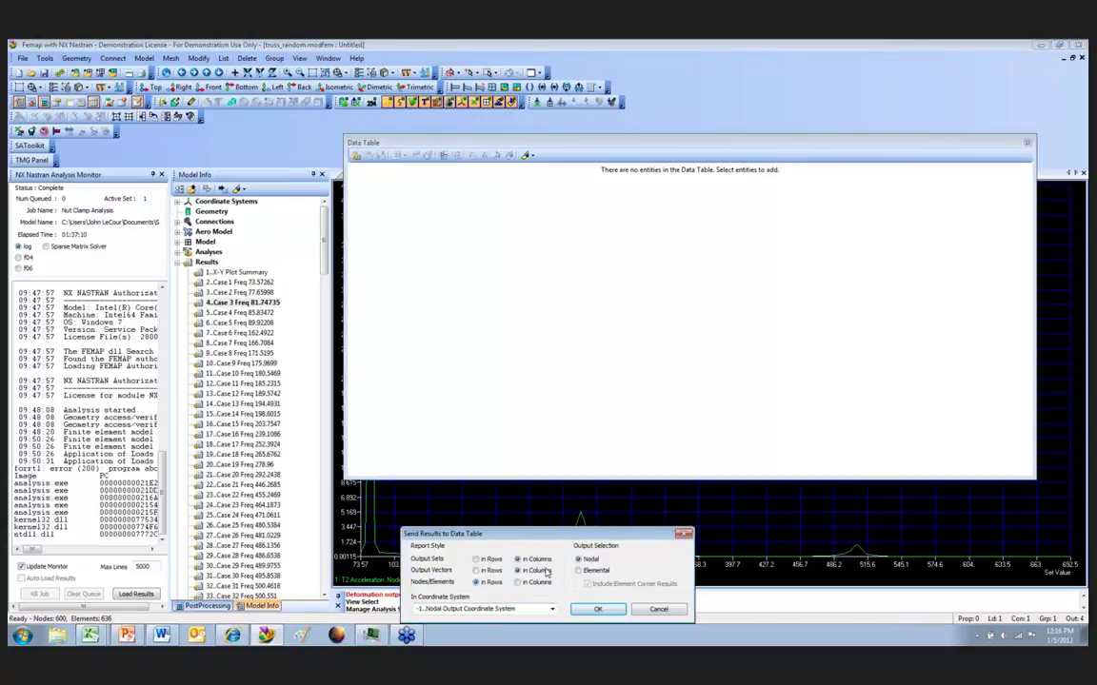
click(600, 610)
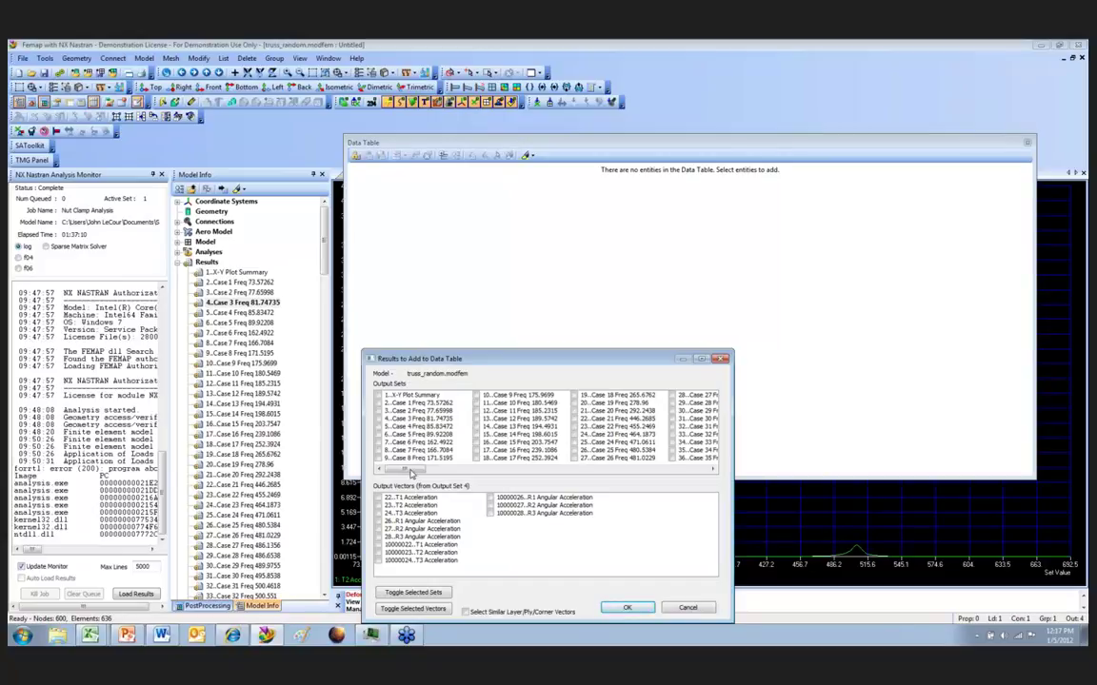
- Add T2 Acceleration from the RMS Values and Positive Crossings output sets to the Data Table for all nodes
drag(413, 473, 705, 462)
click(574, 419)
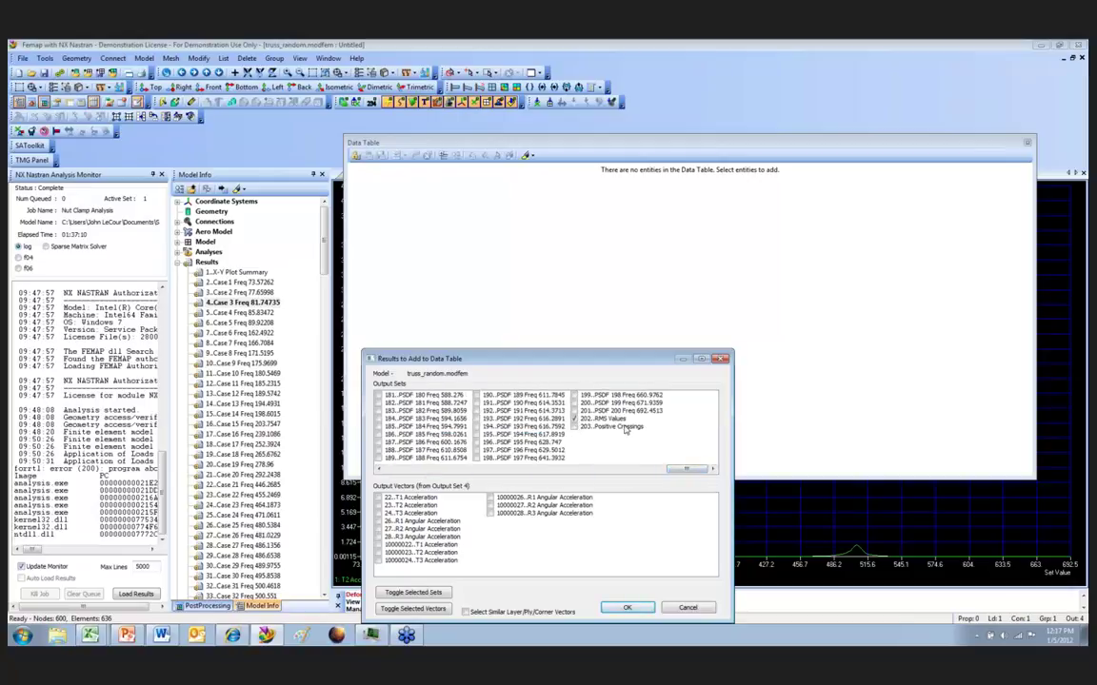
click(574, 426)
click(378, 505)
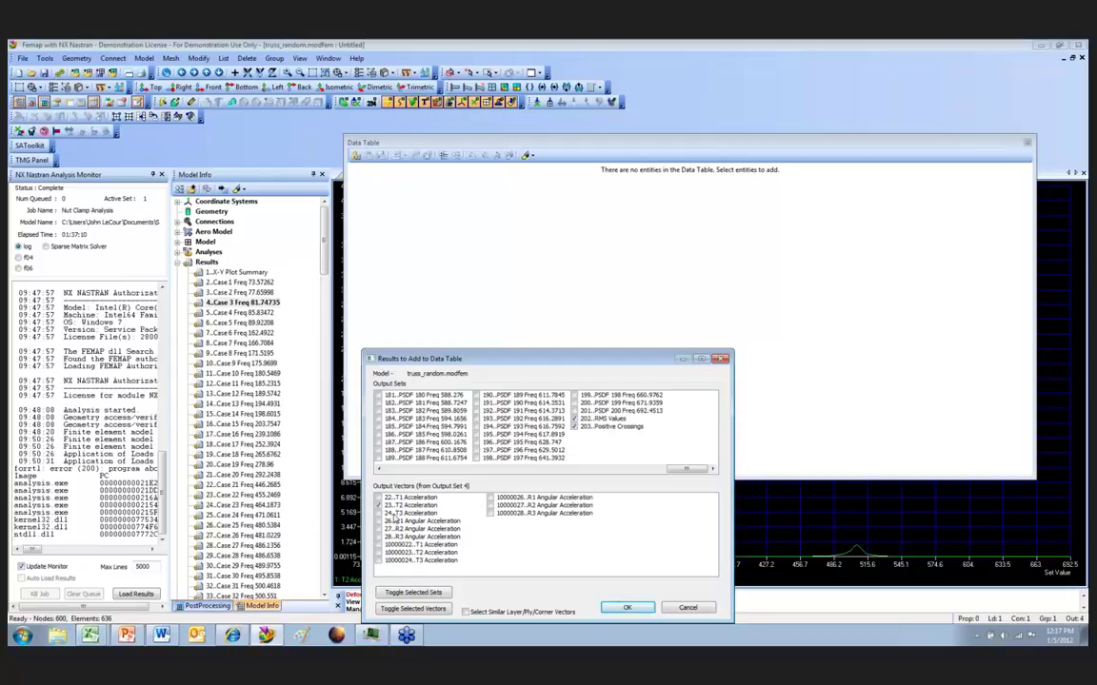
click(625, 609)
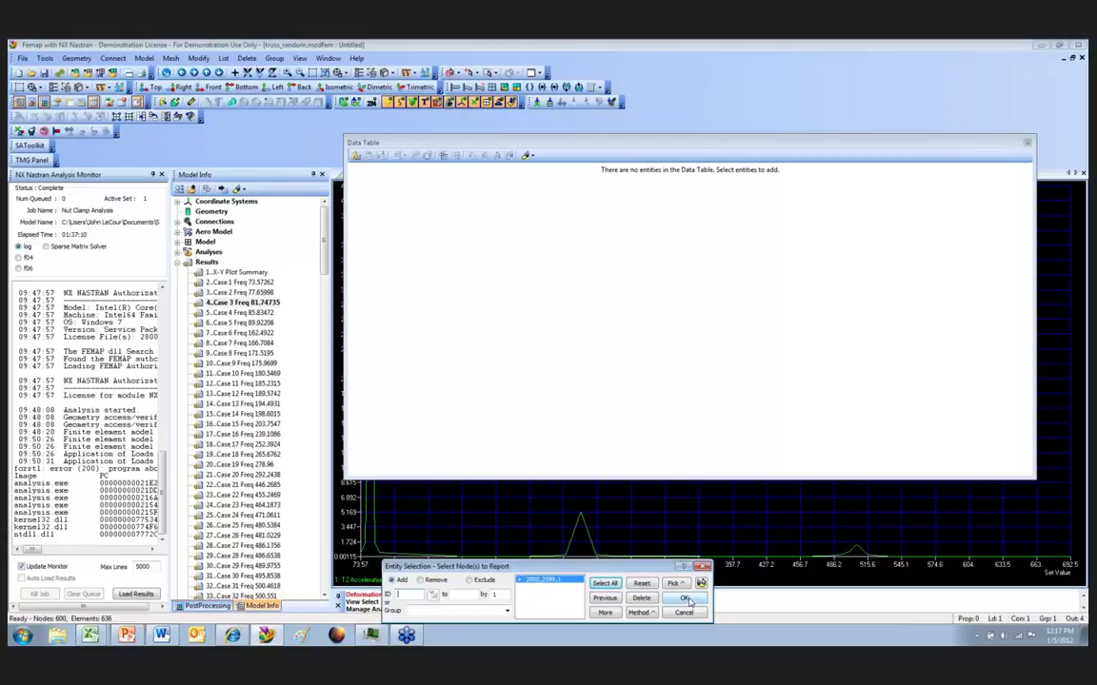
click(687, 598)
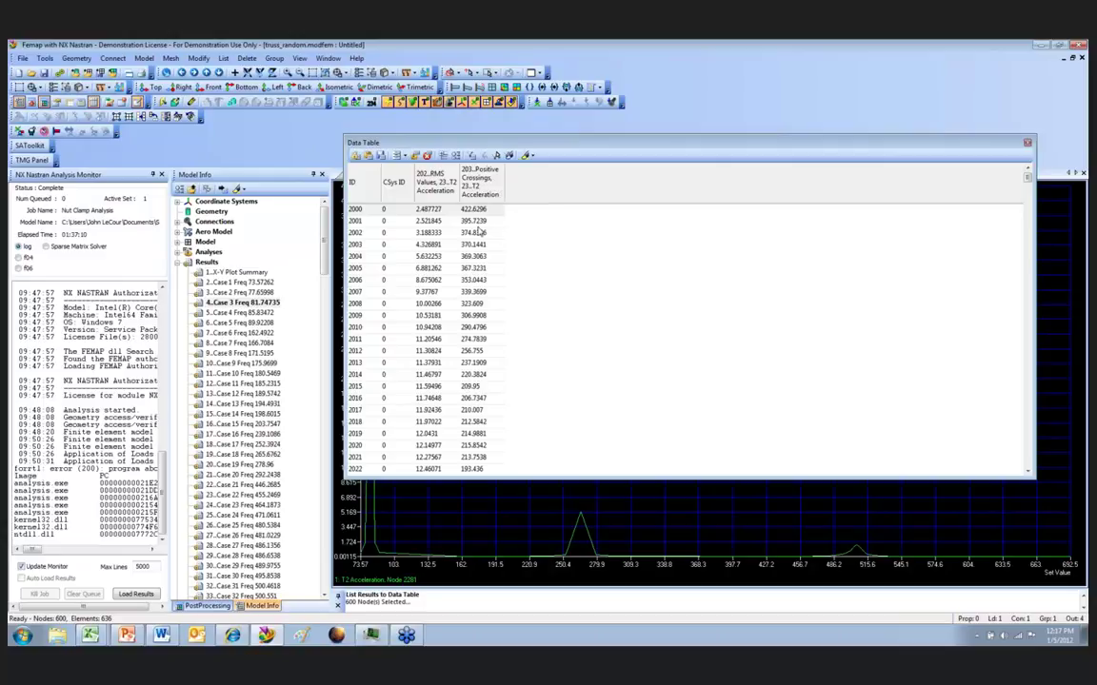
- Sort the Data Table by RMS T2 acceleration in ascending order and review the rows around node 2000
drag(482, 143, 470, 138)
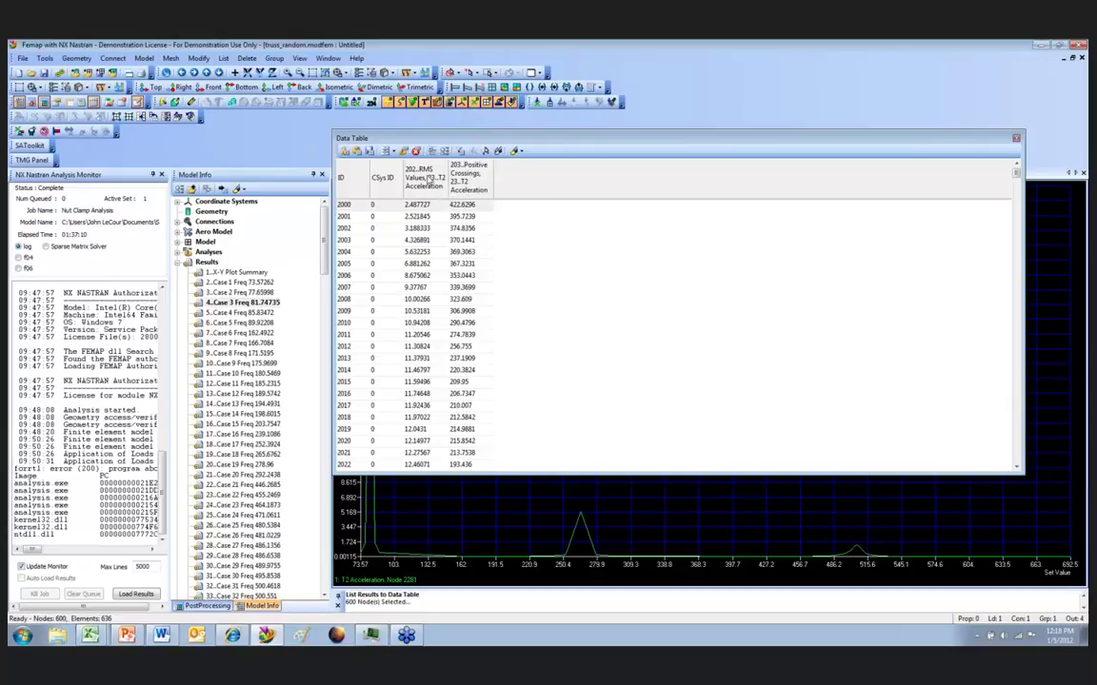
click(430, 179)
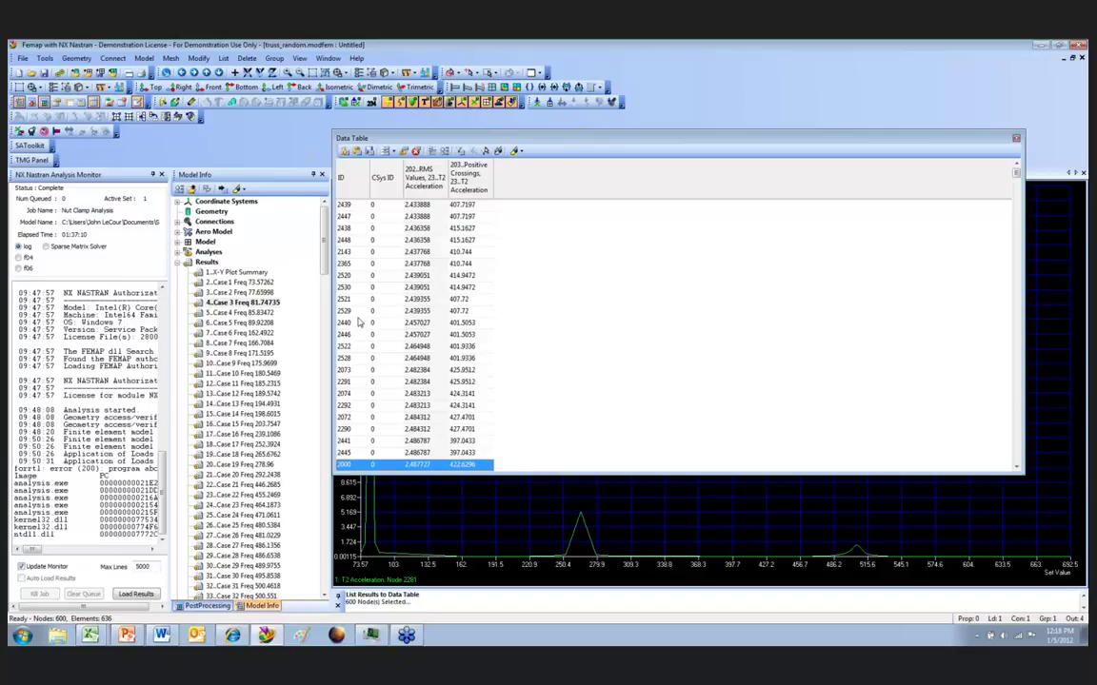
scroll(359, 324, down, 1)
scroll(360, 324, down, 1)
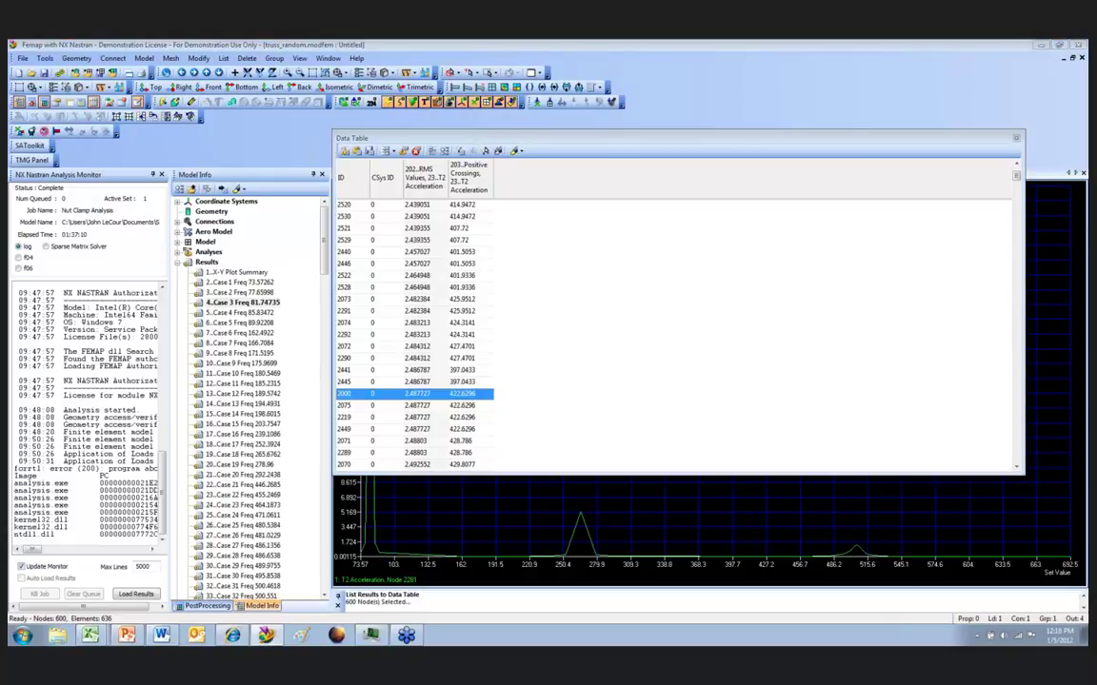
- Compare the Grms value in the Excel sheet with the RMS T2 acceleration of node 2000 in Femap's Data Table
drag(1028, 99, 982, 86)
scroll(1020, 370, down, 1)
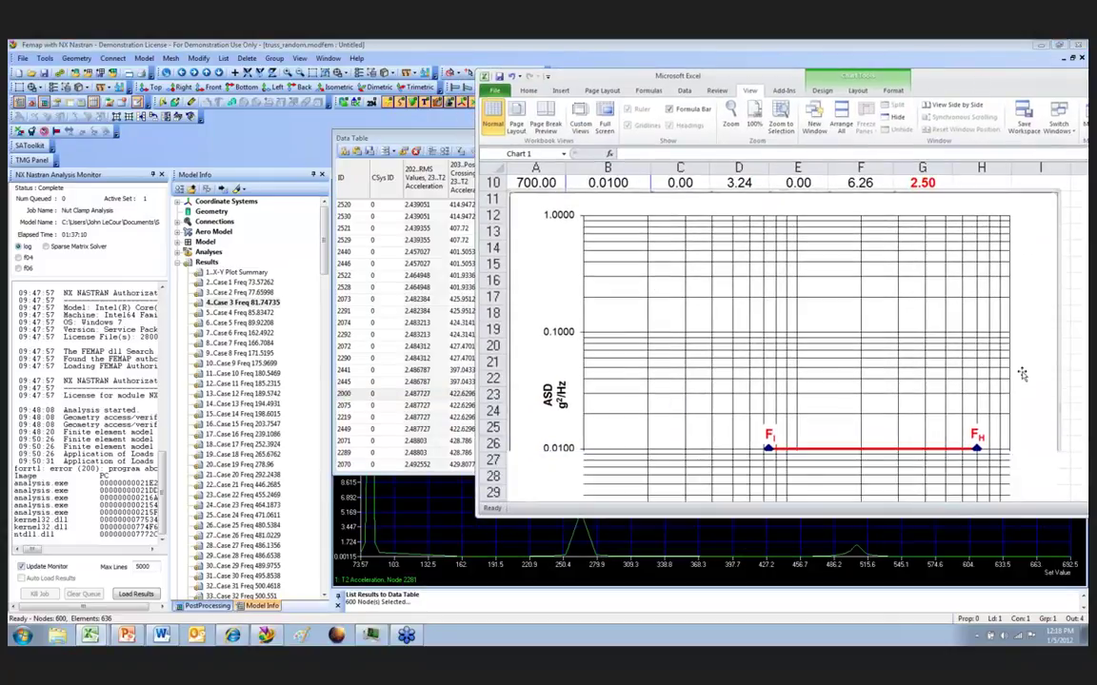
scroll(1020, 371, up, 1)
scroll(1020, 373, down, 1)
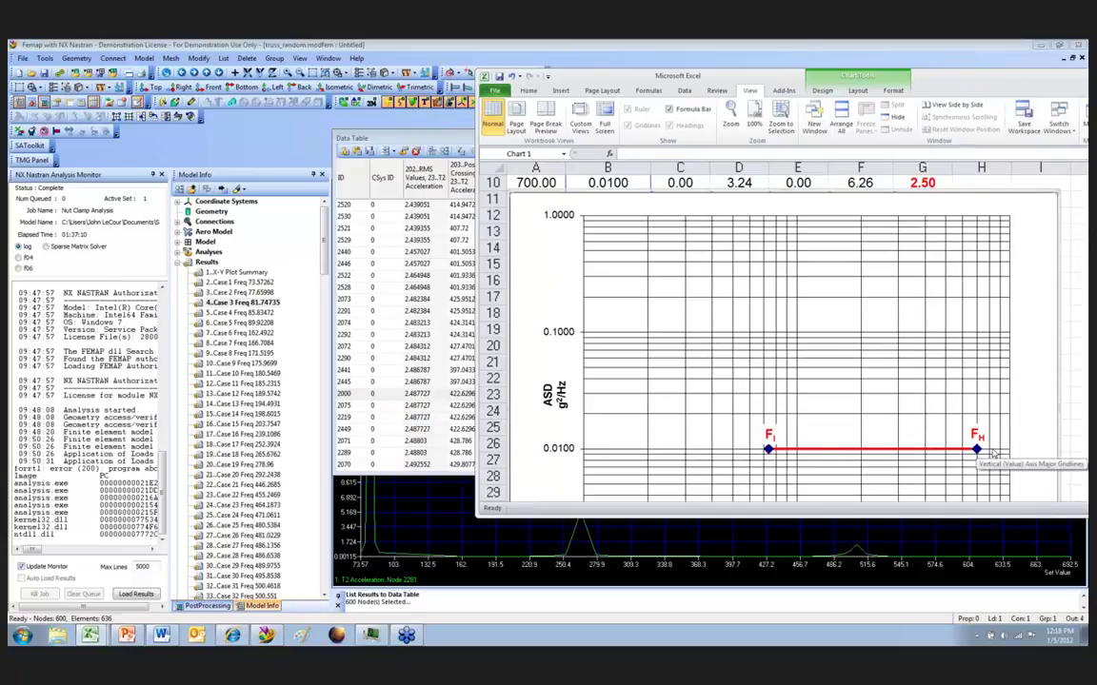
scroll(993, 455, up, 1)
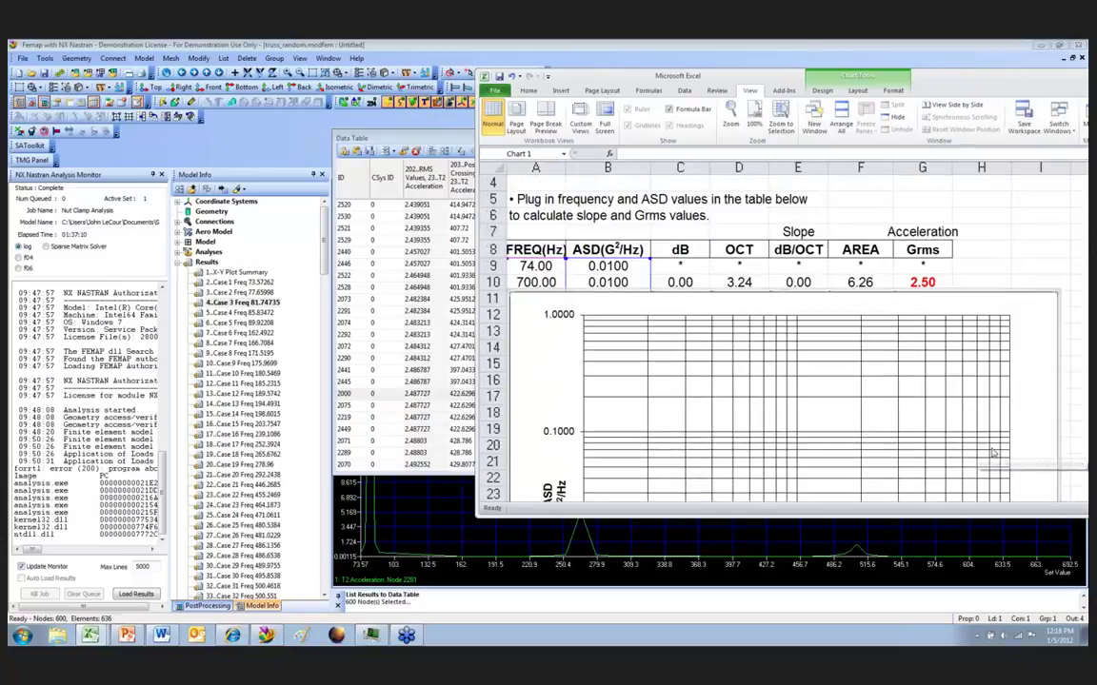
scroll(789, 462, down, 1)
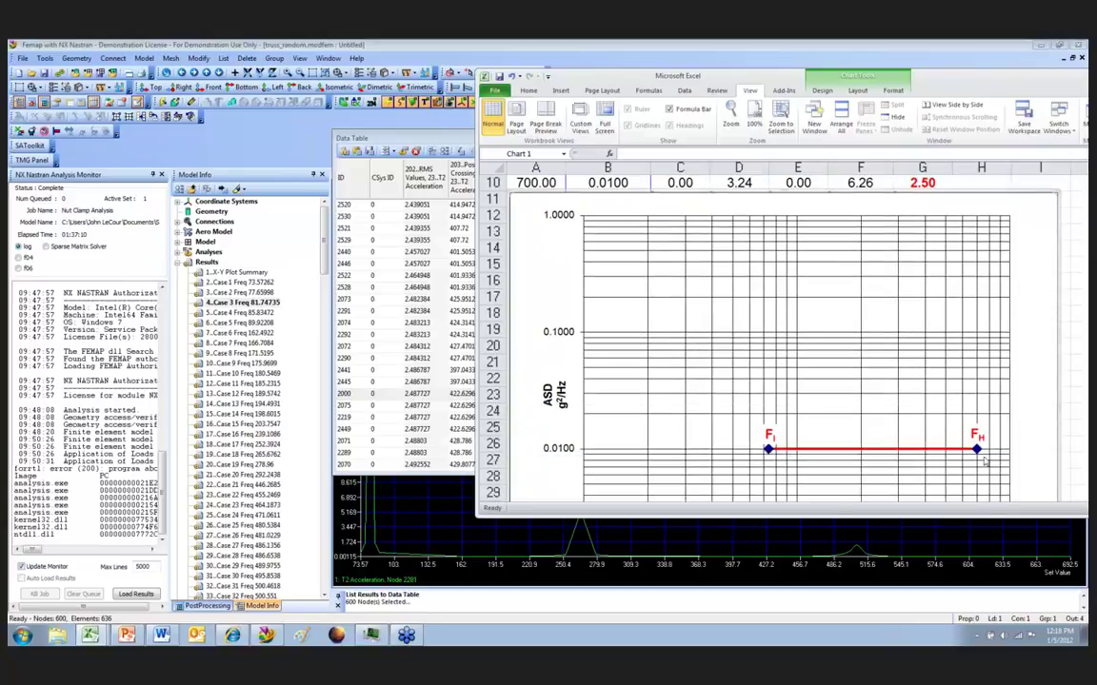
scroll(971, 470, up, 1)
scroll(972, 471, up, 1)
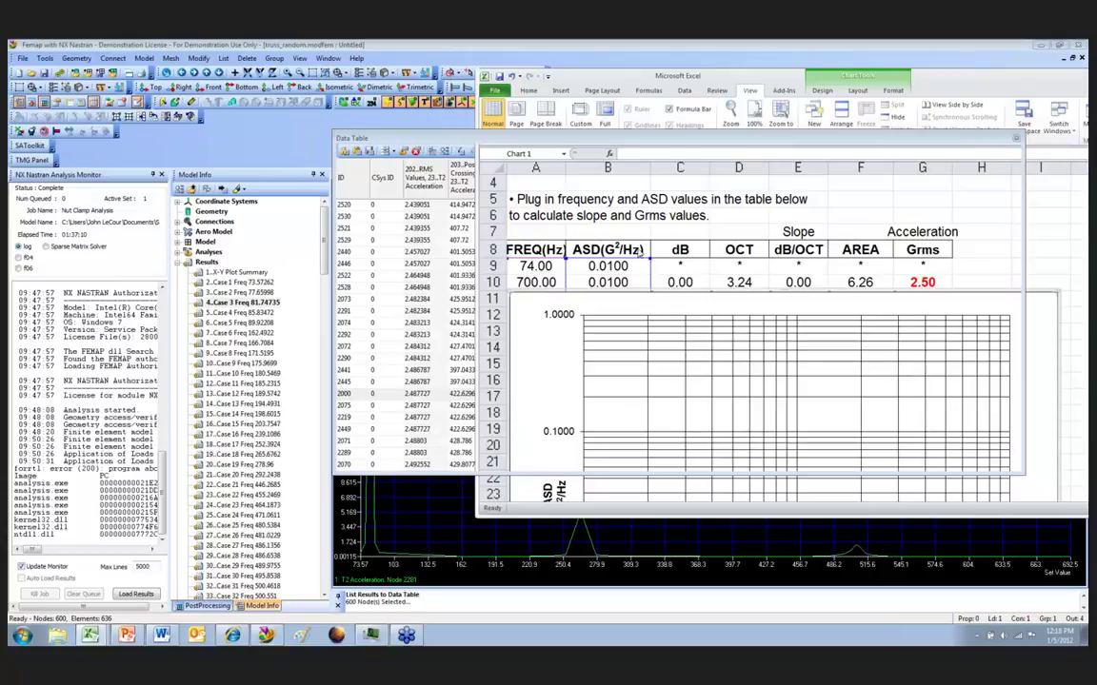
key(alt+Tab)
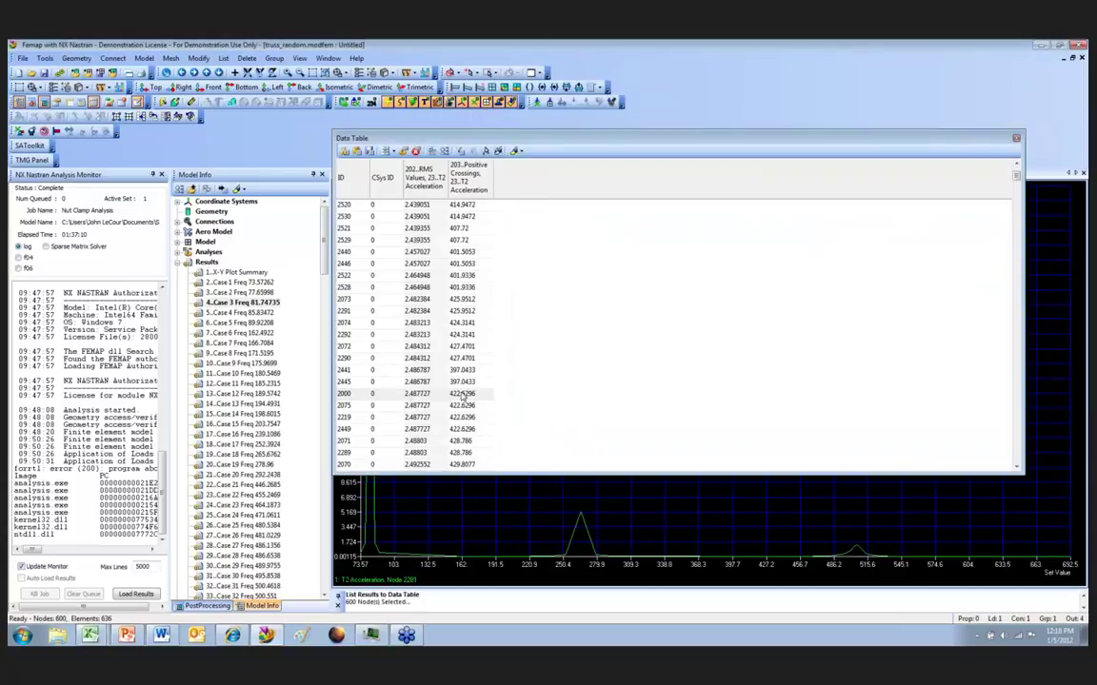
click(426, 398)
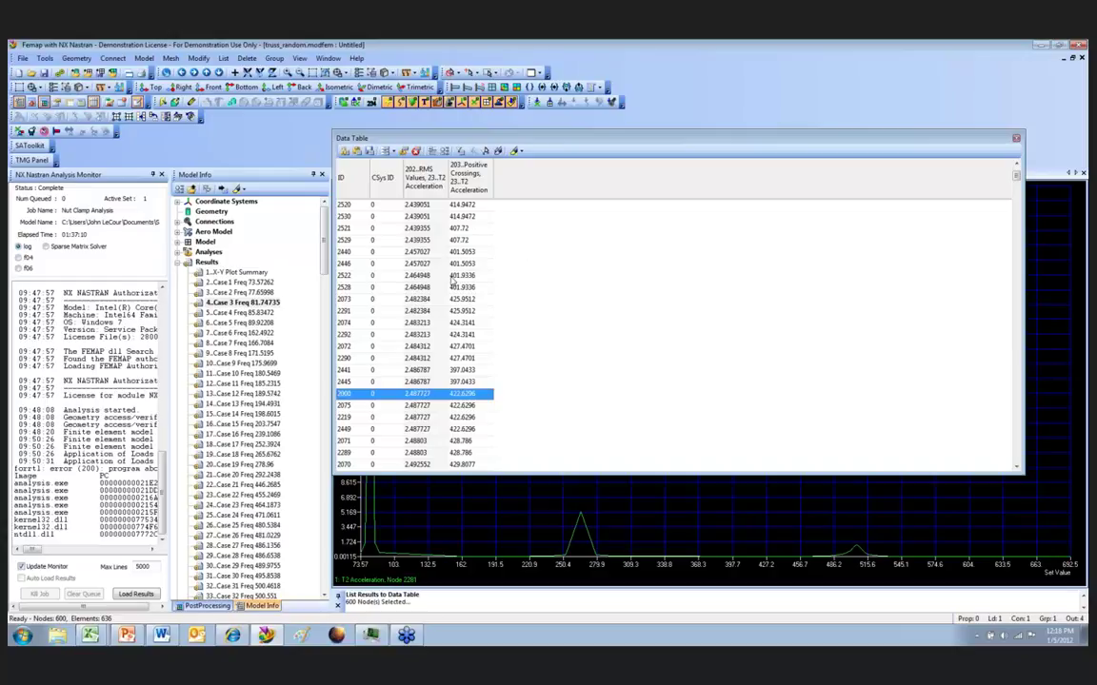
- Sort the Data Table by RMS T2 acceleration in descending order and review the highest values
click(428, 184)
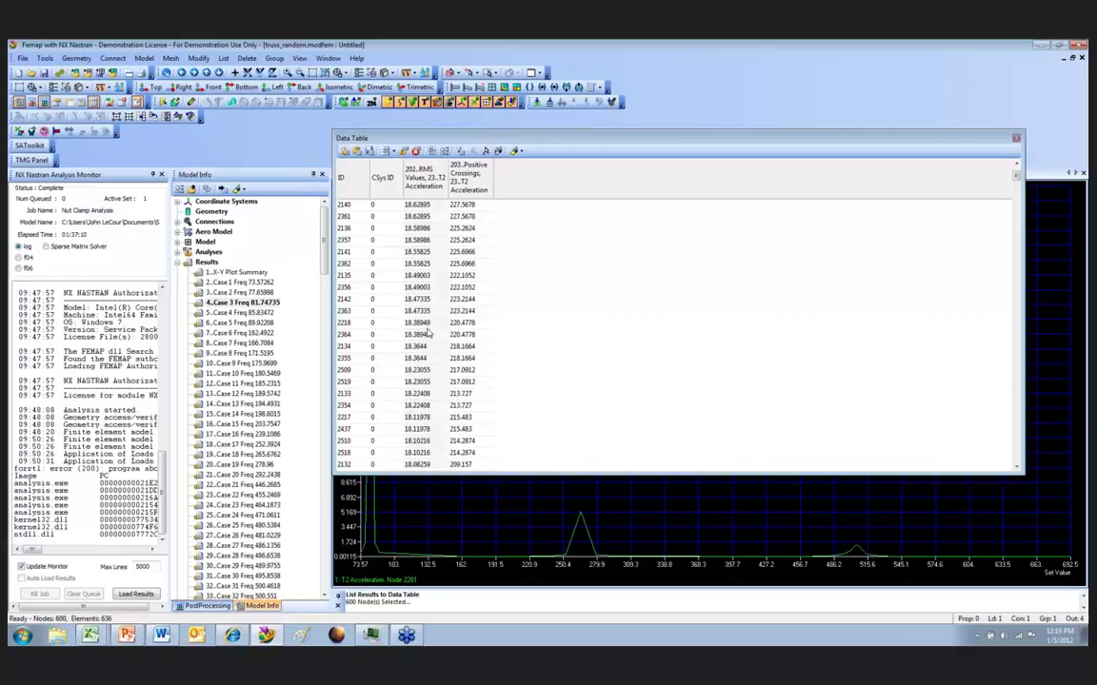
scroll(432, 331, down, 2)
scroll(431, 331, down, 5)
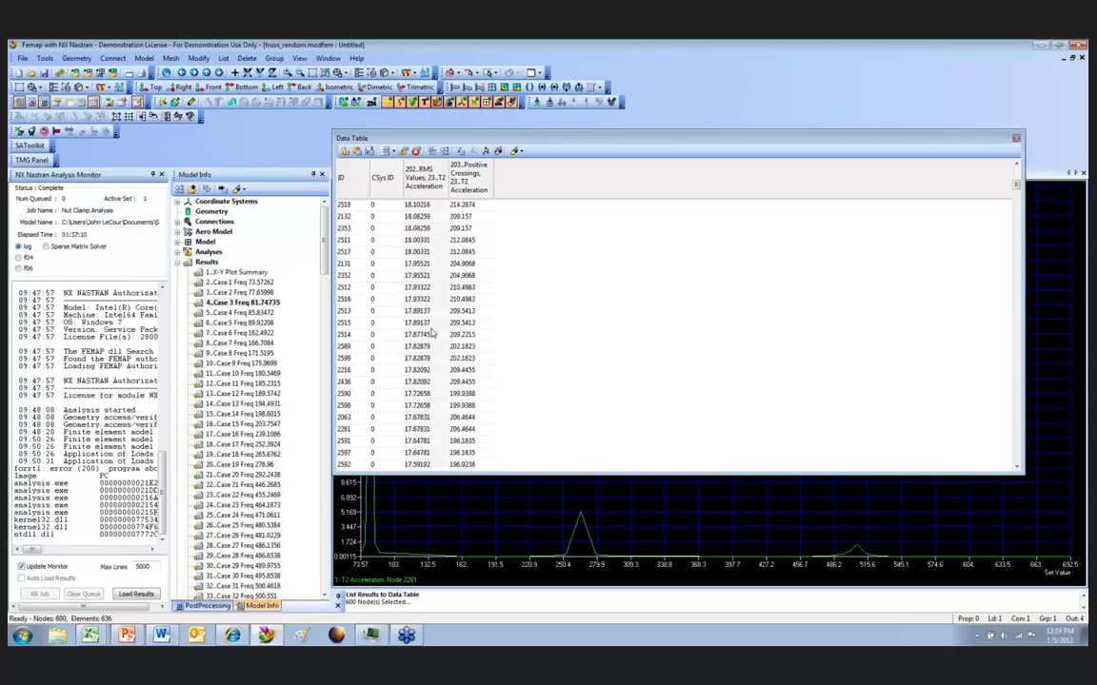
- Sort the Data Table by node ID to review the nodes in order, and return it to descending RMS T2 acceleration
click(341, 177)
scroll(381, 285, down, 20)
scroll(383, 294, up, 16)
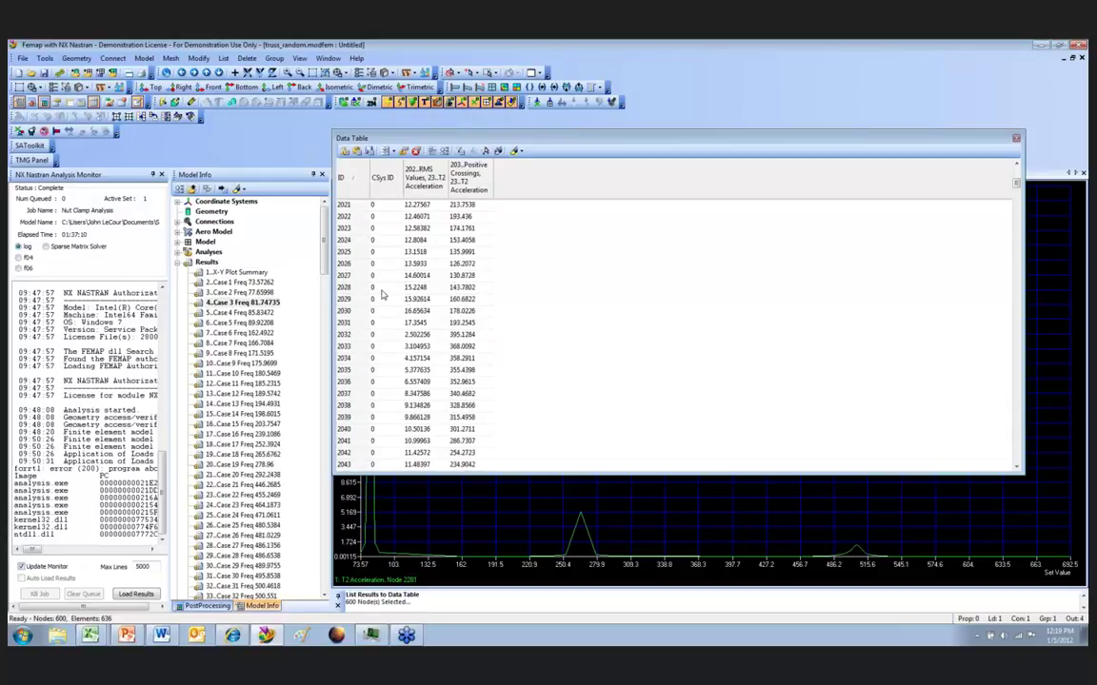
scroll(383, 294, up, 7)
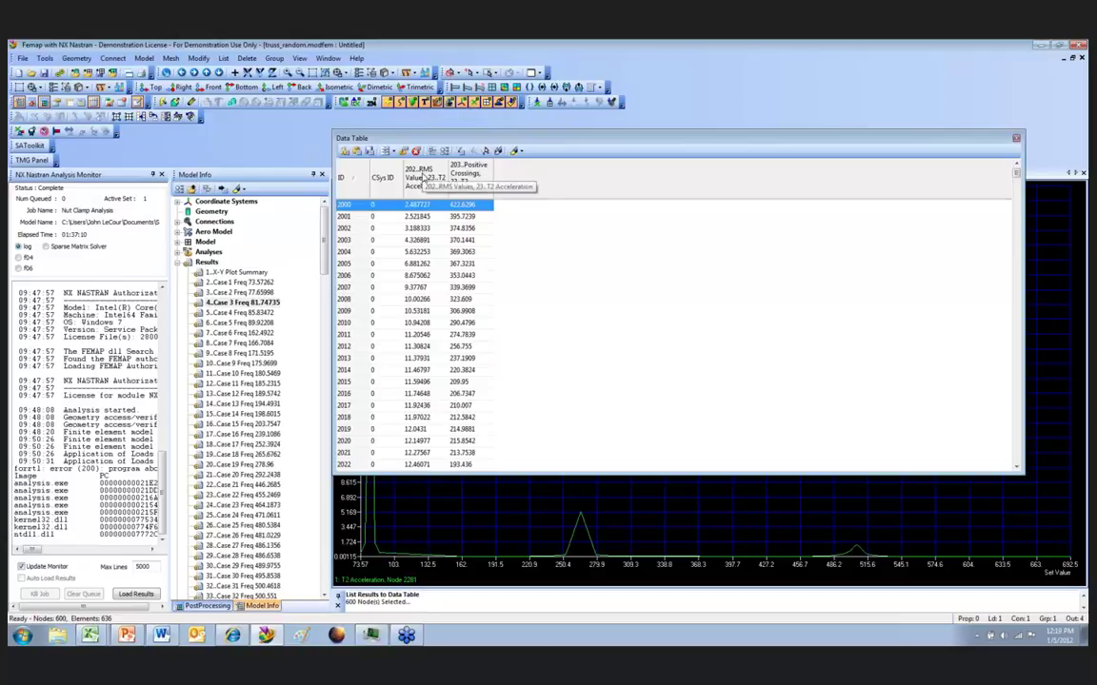
click(423, 177)
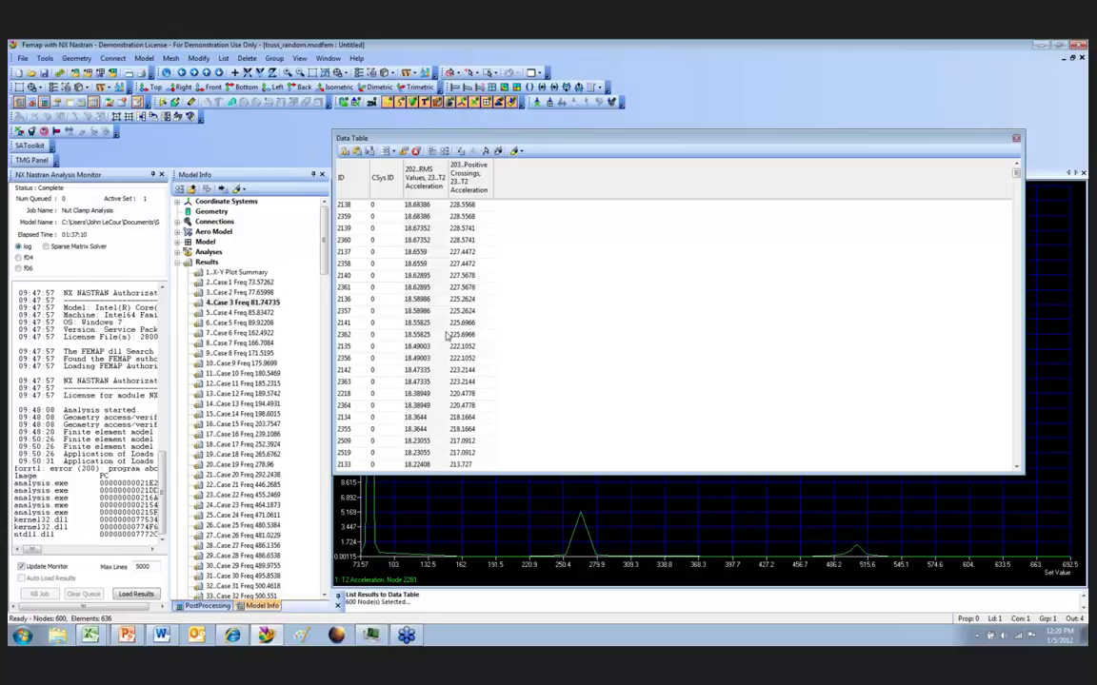
- Review the RMS T2 acceleration and positive crossings values down the descending list in the Data Table
scroll(446, 336, down, 15)
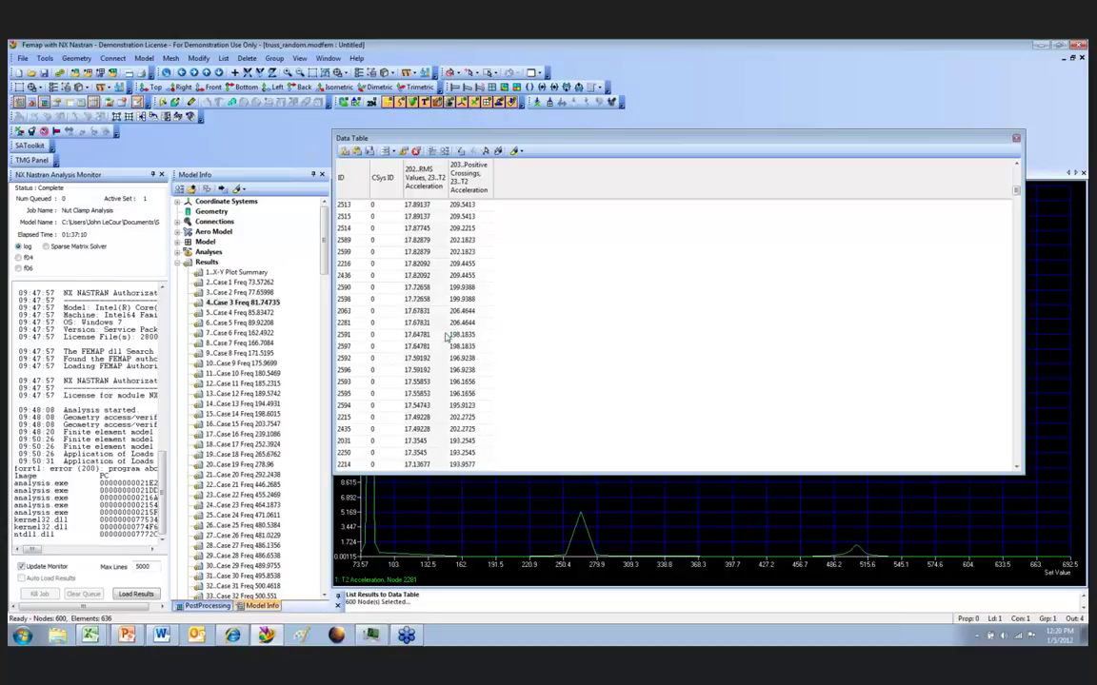
scroll(445, 336, down, 15)
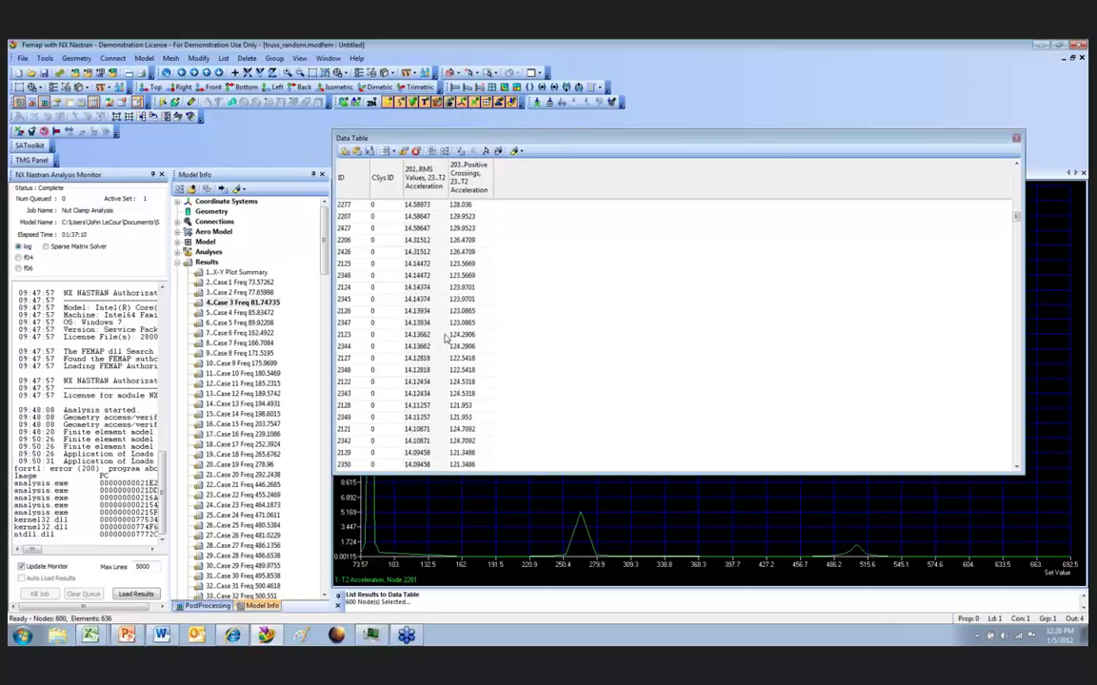
scroll(445, 338, down, 15)
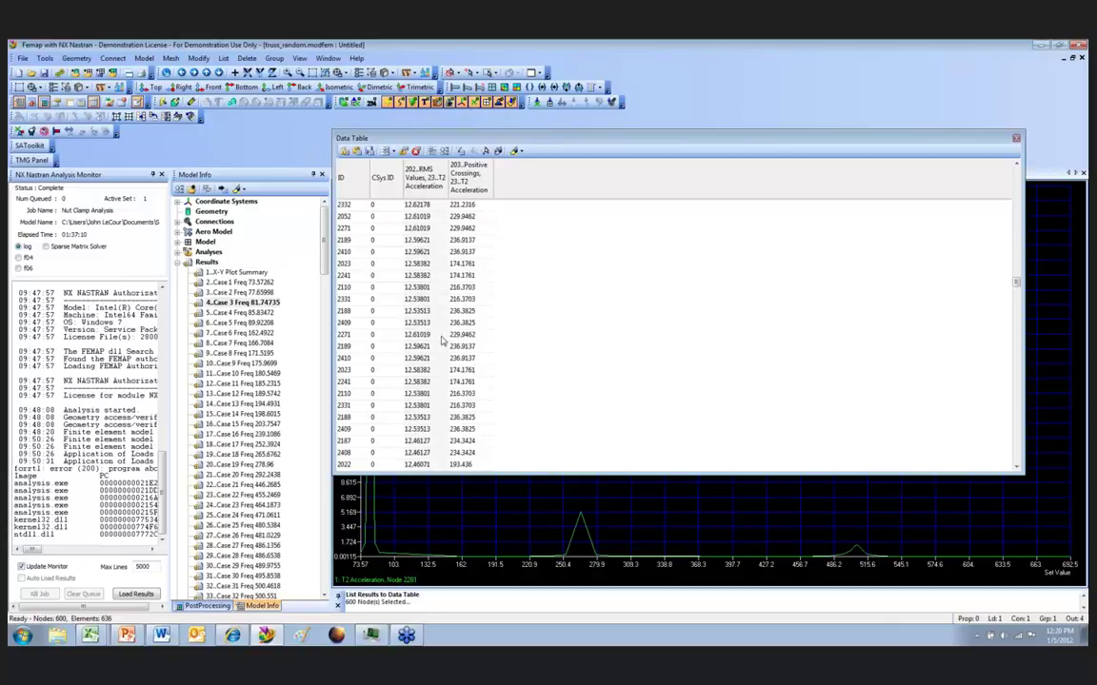
scroll(440, 339, down, 15)
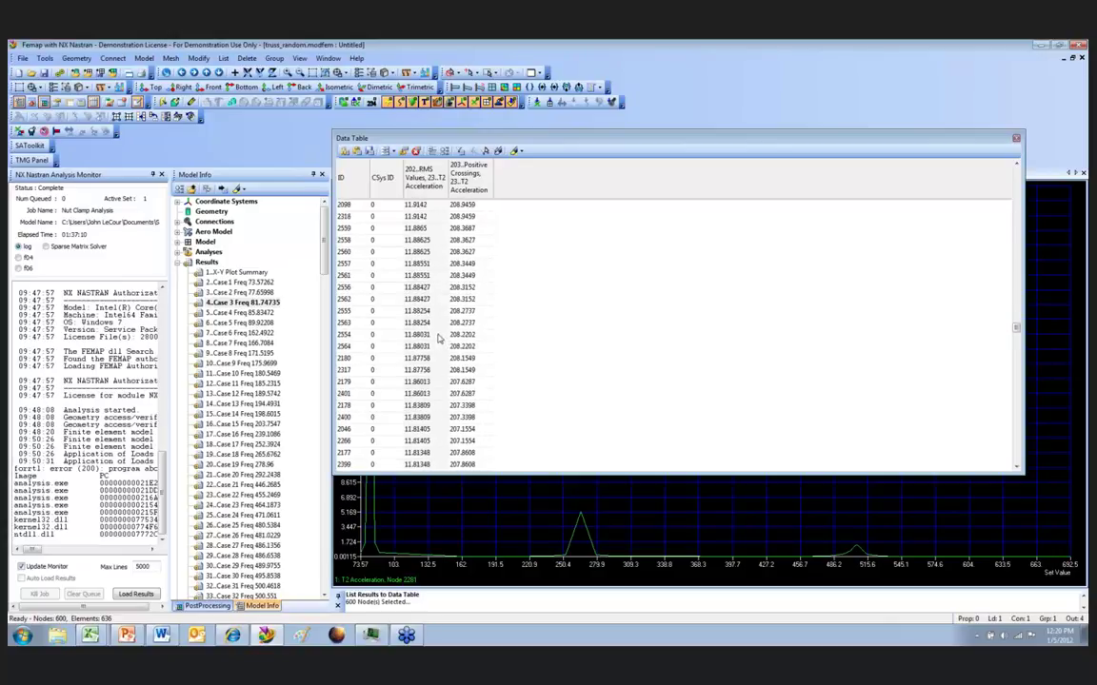
scroll(914, 323, down, 10)
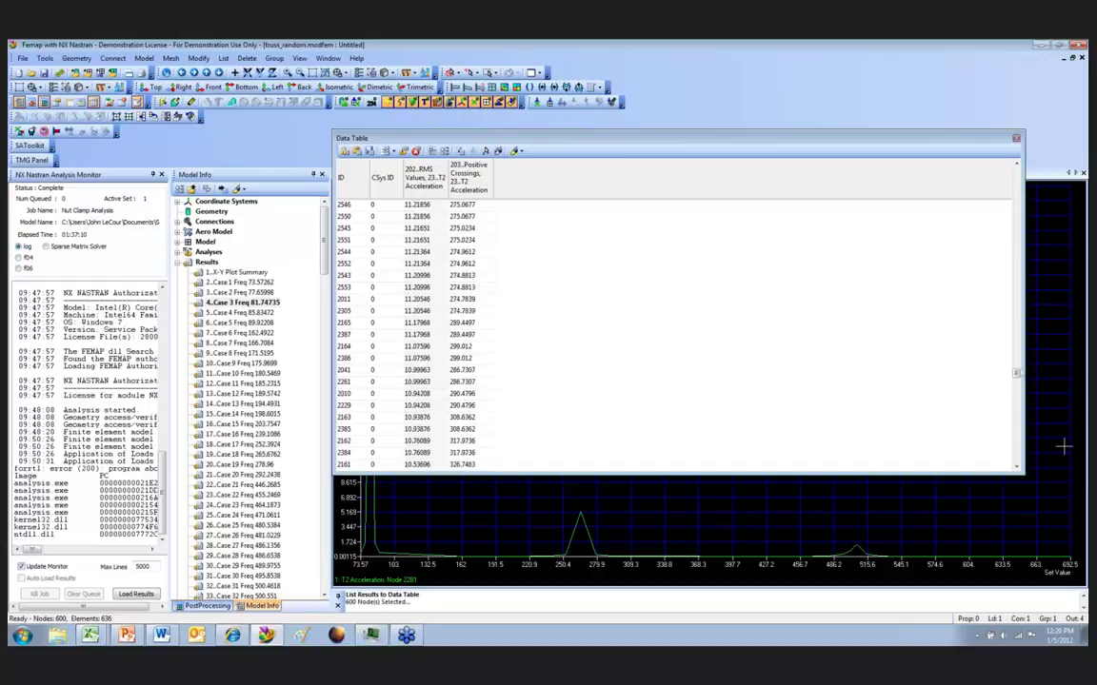
drag(1015, 377, 1017, 387)
scroll(916, 358, down, 6)
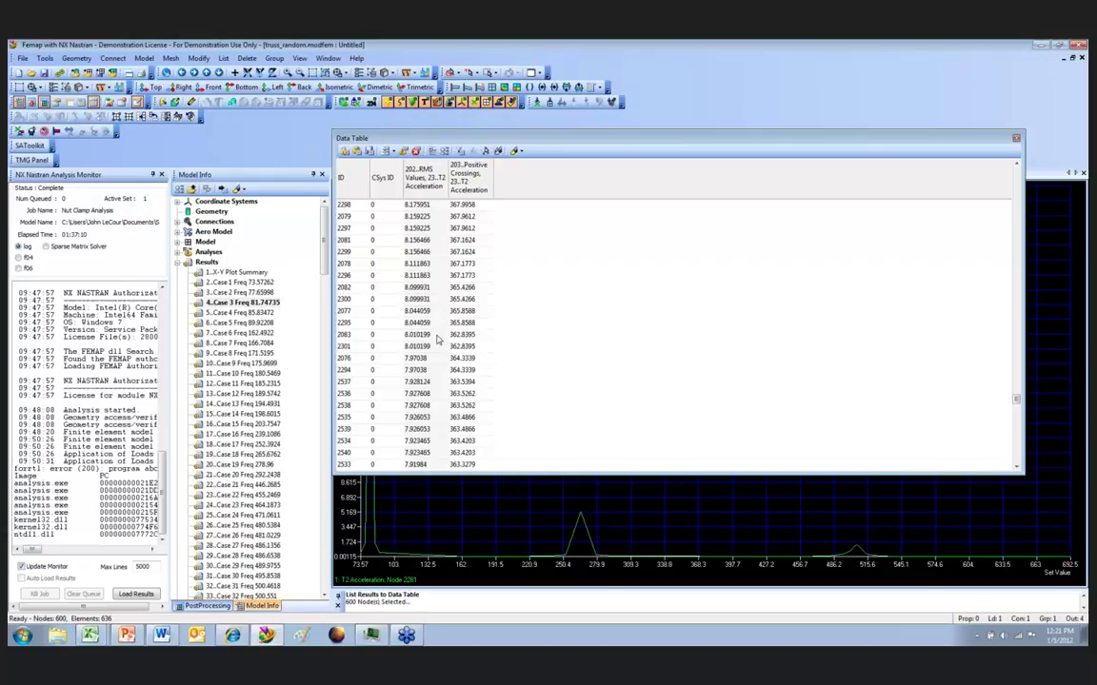
scroll(587, 295, down, 5)
scroll(587, 295, down, 5)
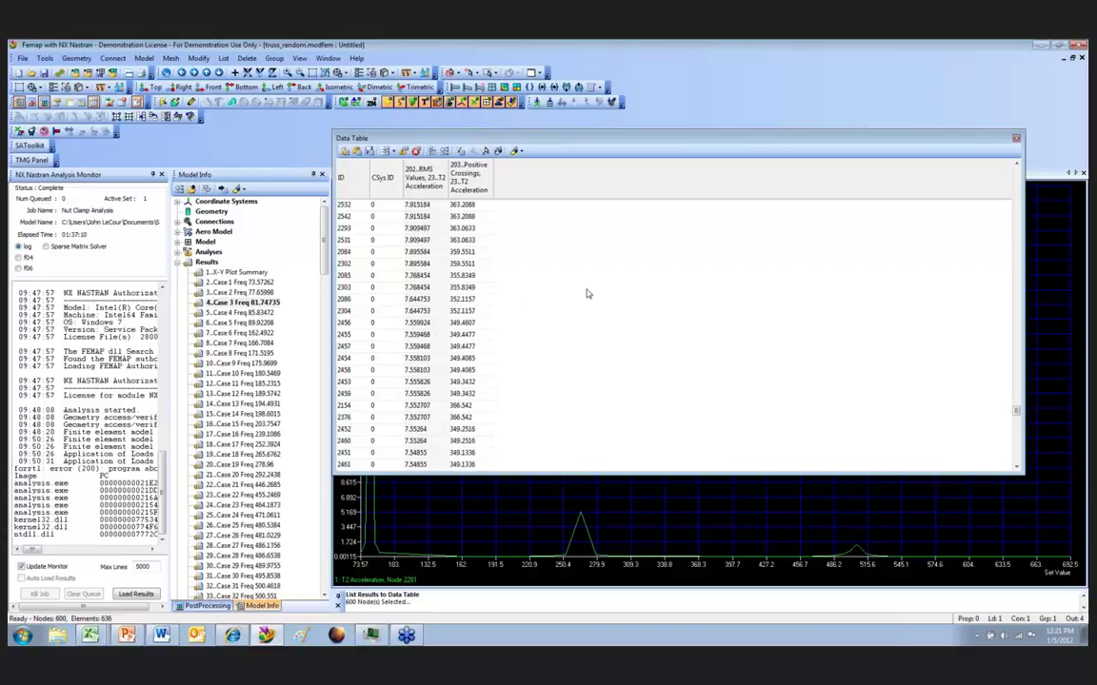
- Examine the Data Table rows of the nodes with RMS T2 accelerations between about 4 and 7, including nodes 2036, 2375 and 2003
click(346, 286)
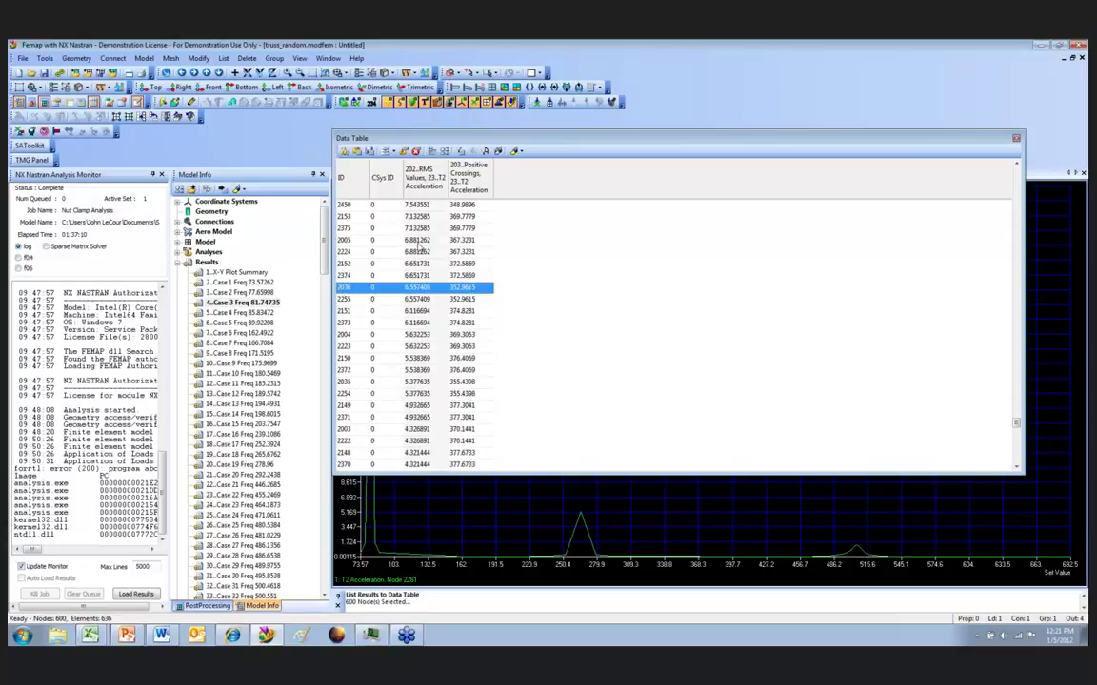
click(349, 230)
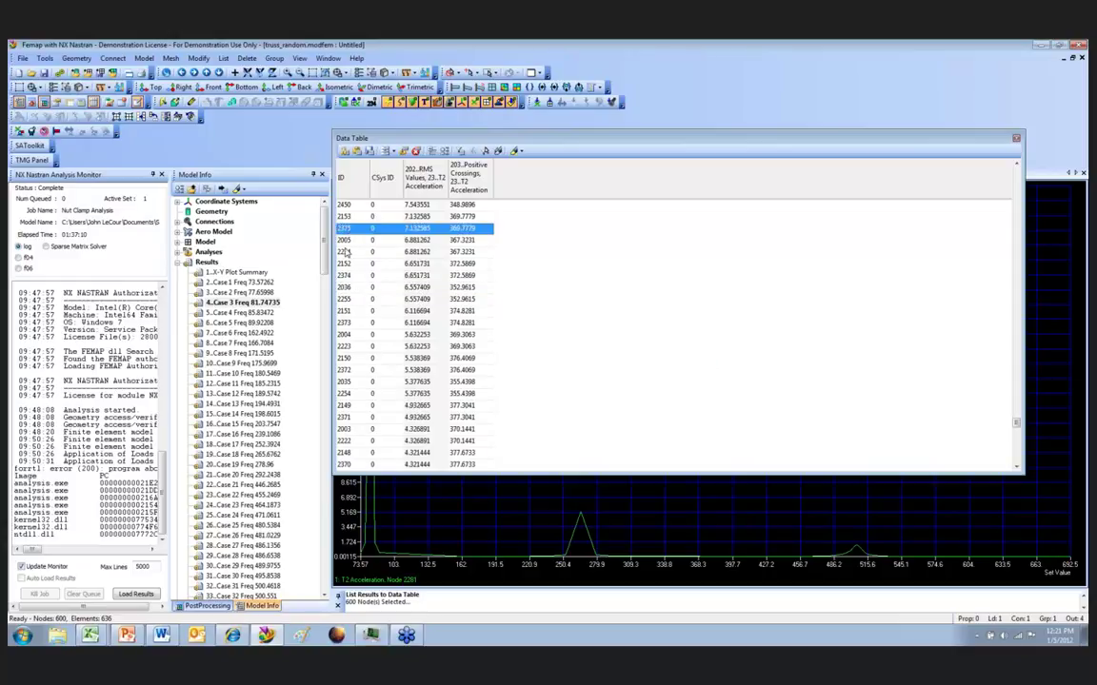
click(348, 240)
click(348, 334)
click(385, 407)
click(367, 429)
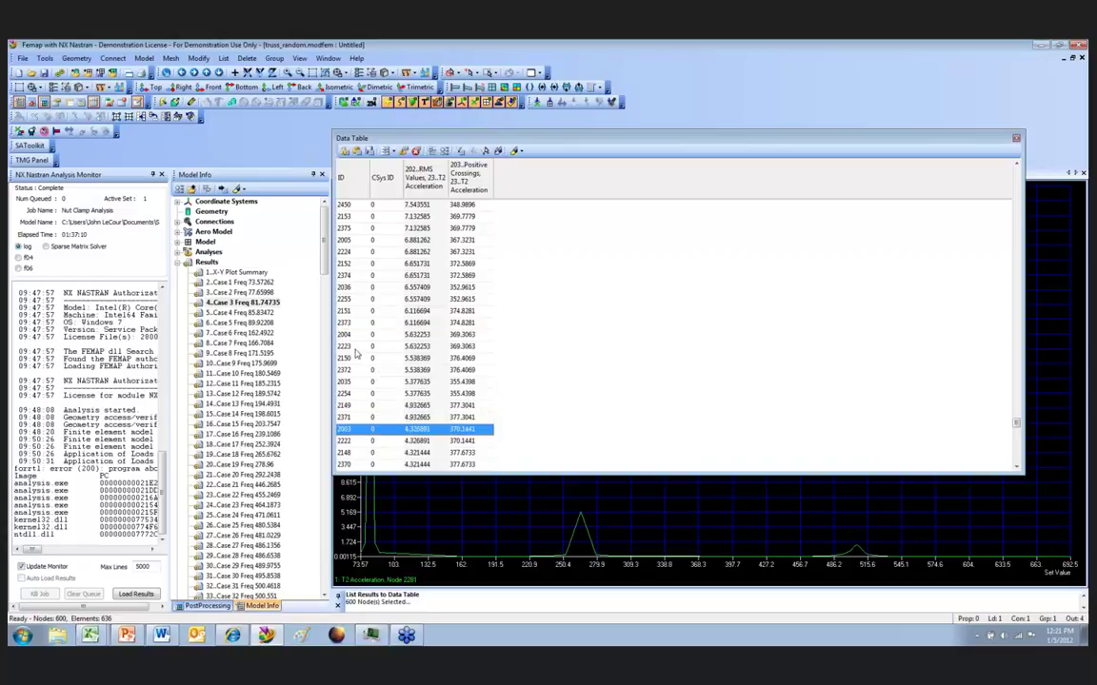
click(356, 346)
click(358, 288)
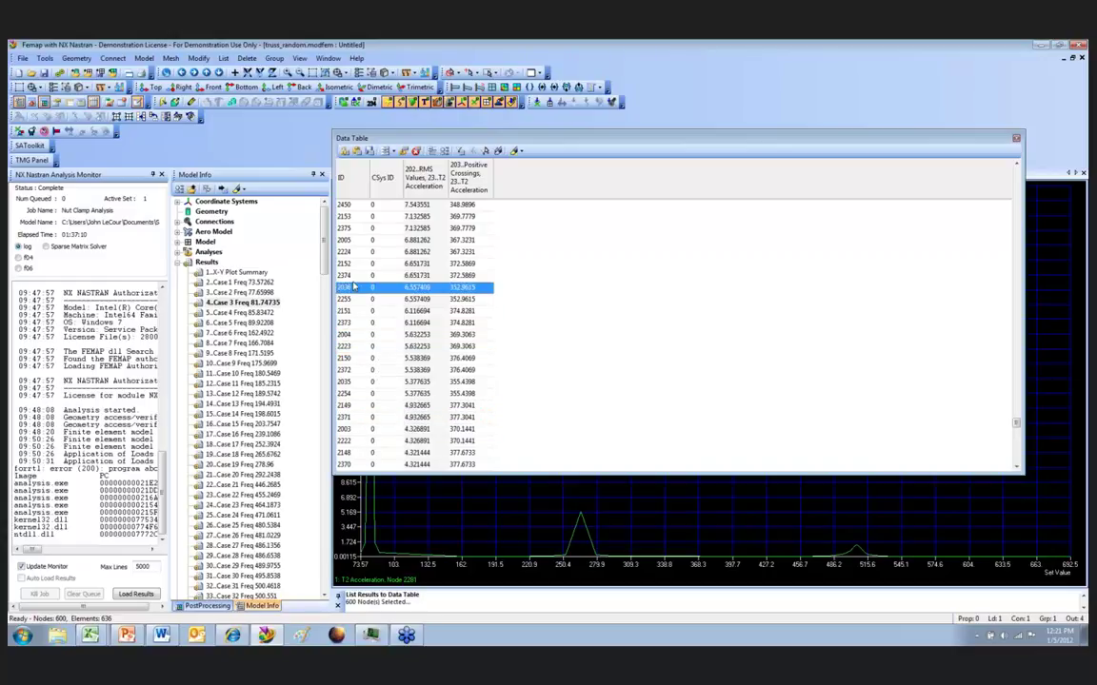
click(355, 276)
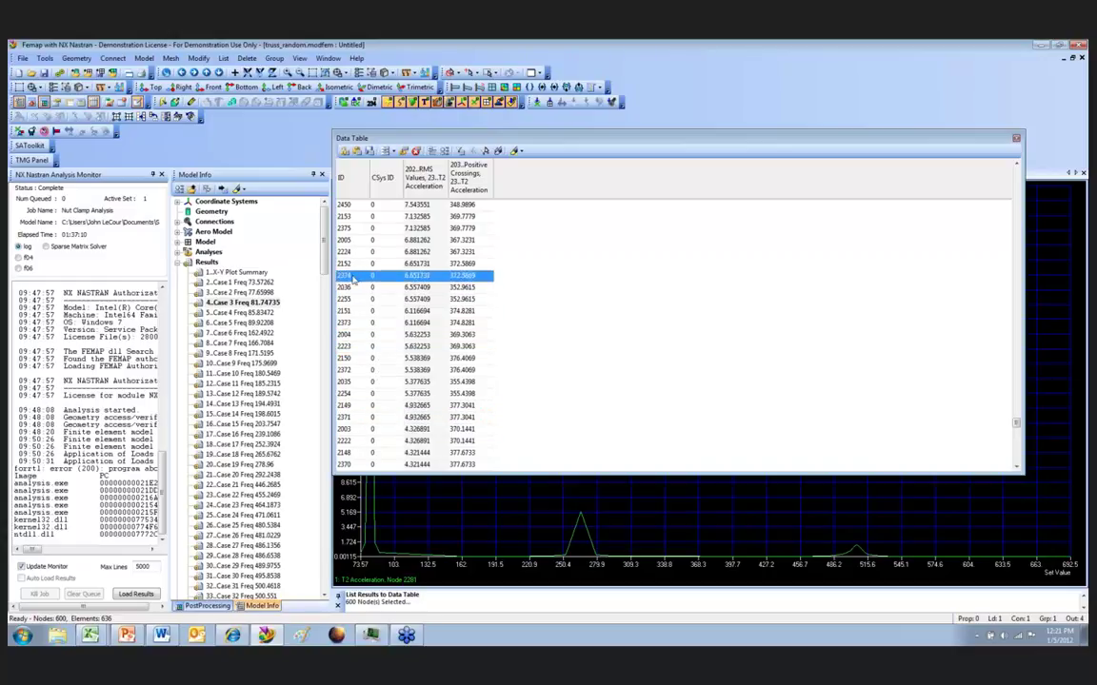
- Check the Data Table row of node 2004, and return to the highest RMS T2 accelerations
scroll(357, 323, up, 15)
scroll(361, 325, down, 6)
scroll(362, 324, down, 6)
click(366, 335)
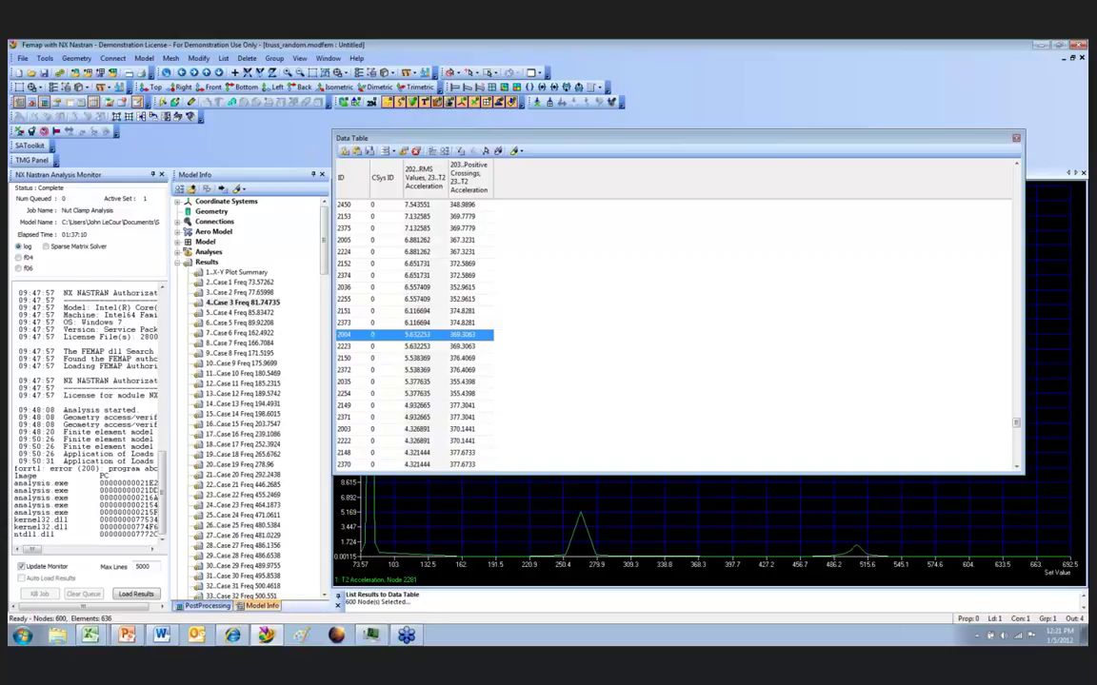
scroll(1018, 425, up, 1)
drag(1017, 426, 1037, 151)
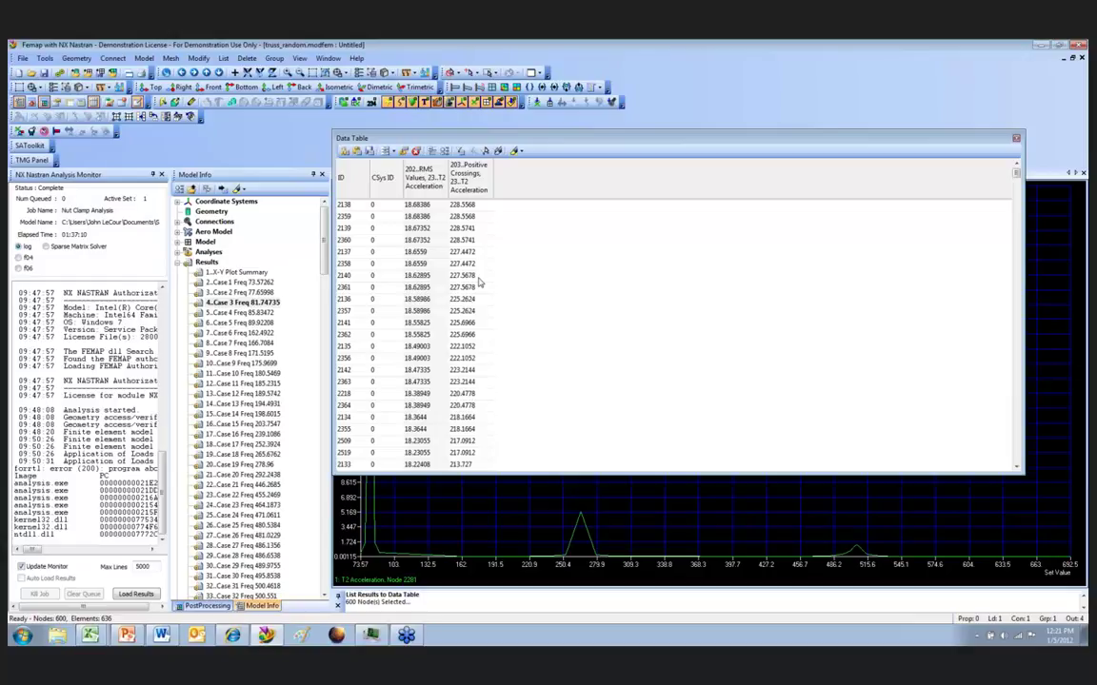
- Sort the Data Table by positive crossings of T2 acceleration in increasing order and review the values
click(468, 186)
scroll(497, 253, down, 10)
scroll(497, 253, down, 20)
scroll(497, 253, up, 20)
scroll(497, 253, up, 6)
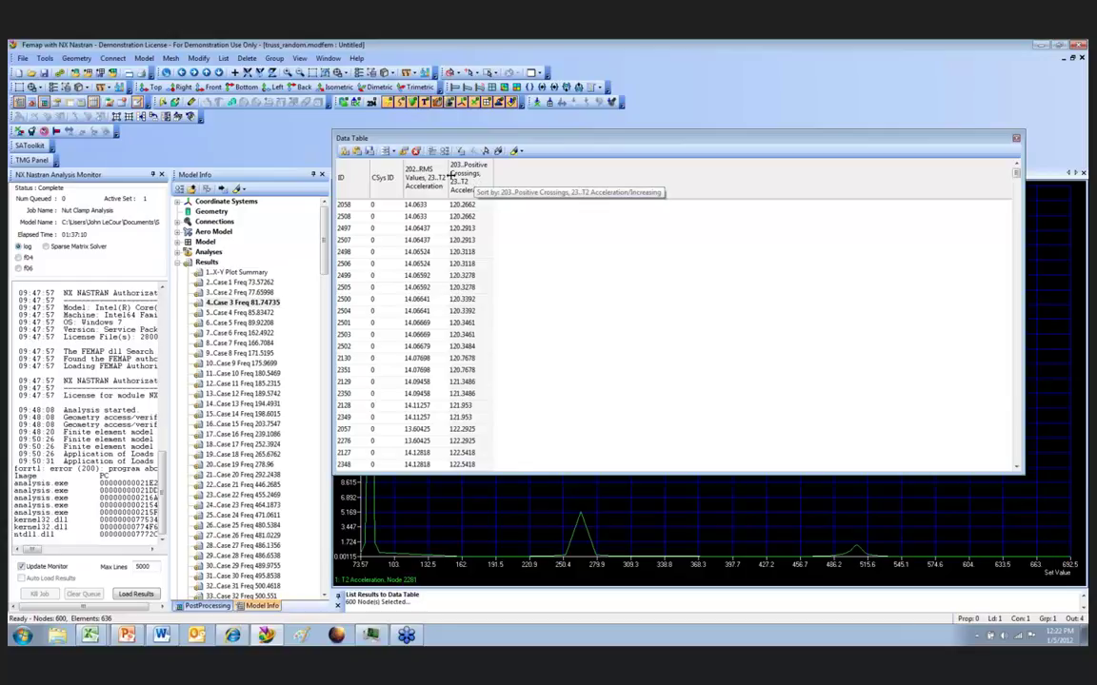
- Clear all entities from the Data Table
click(416, 151)
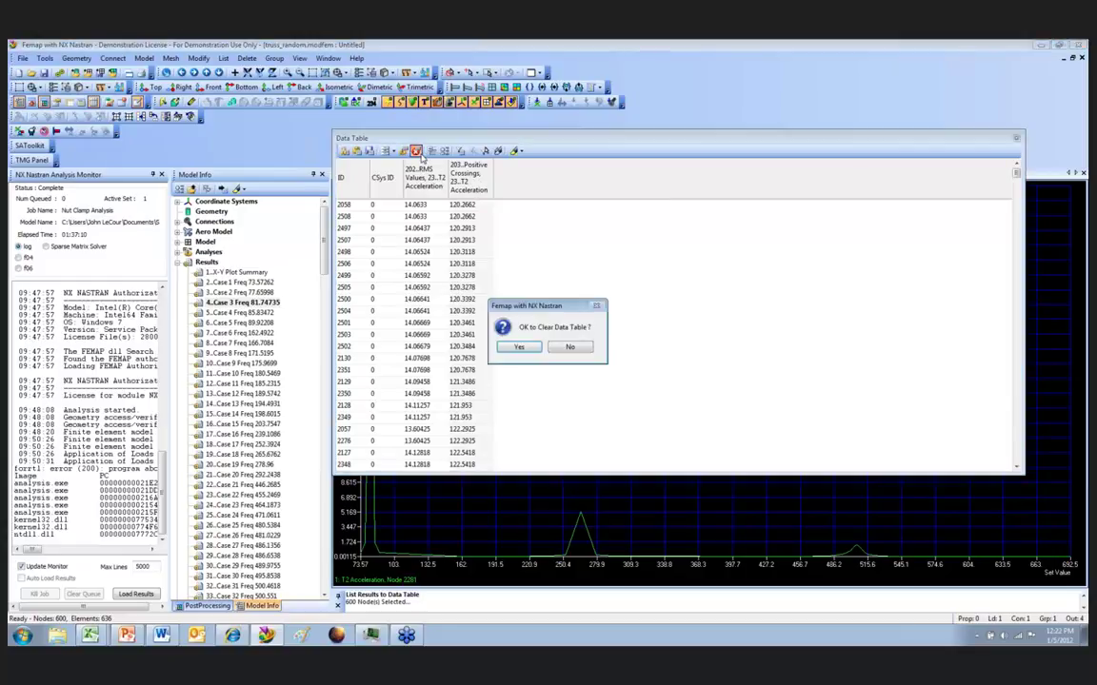
click(519, 347)
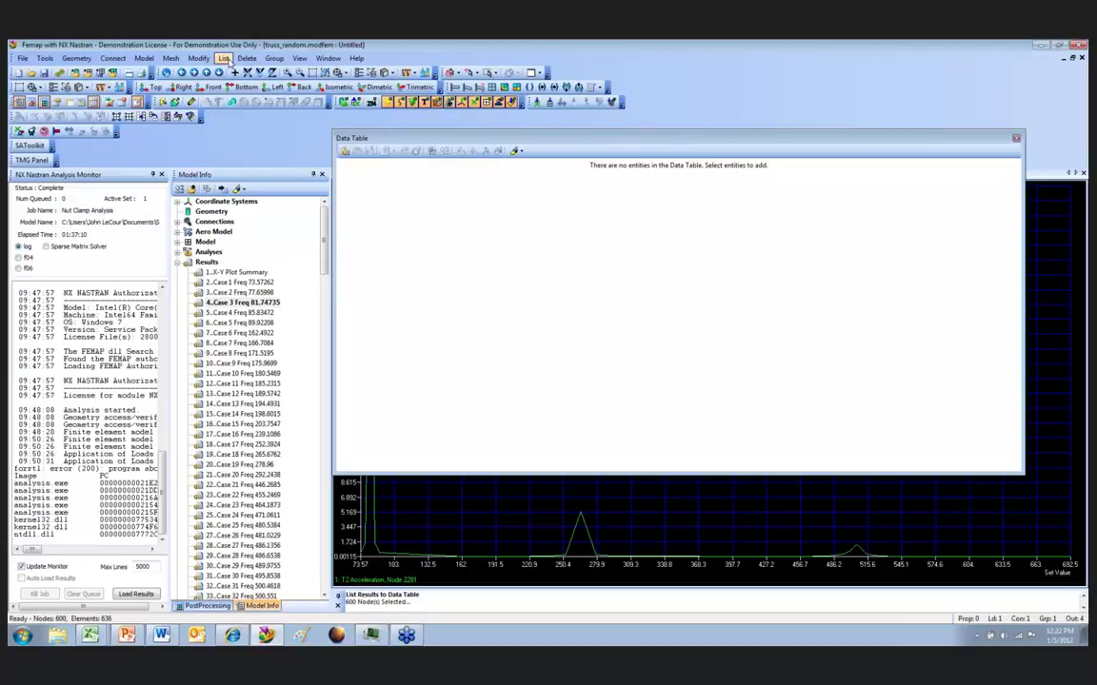
- Leave the view selection without changes and switch to the introductory presentation in PowerPoint
key(F5)
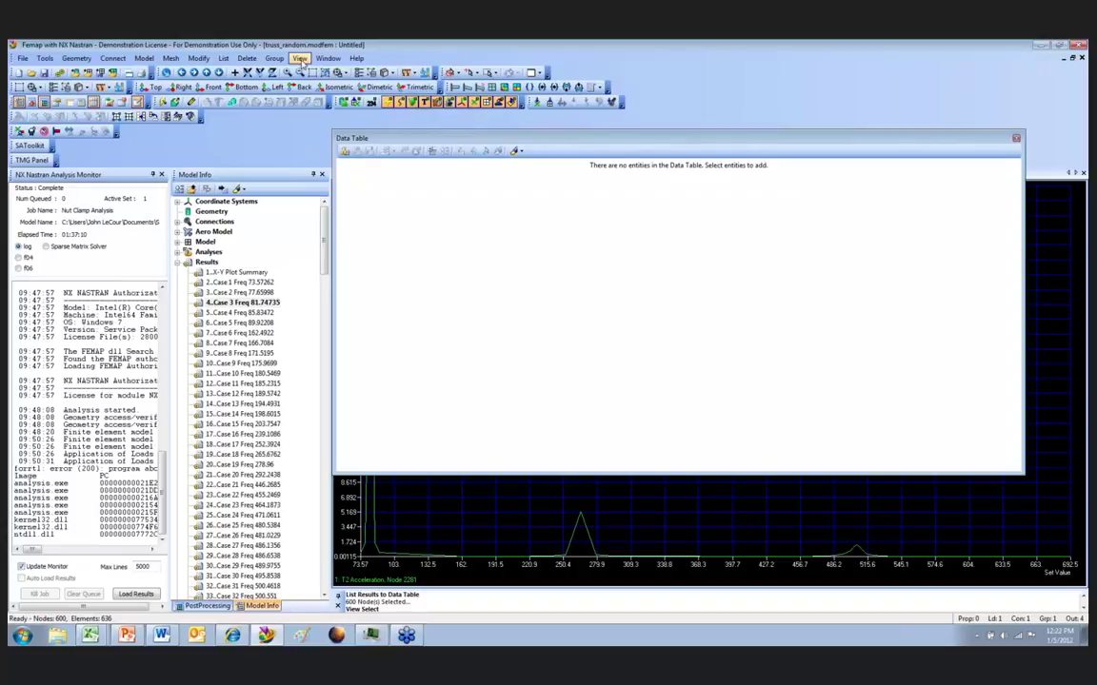
mouse_move(360, 644)
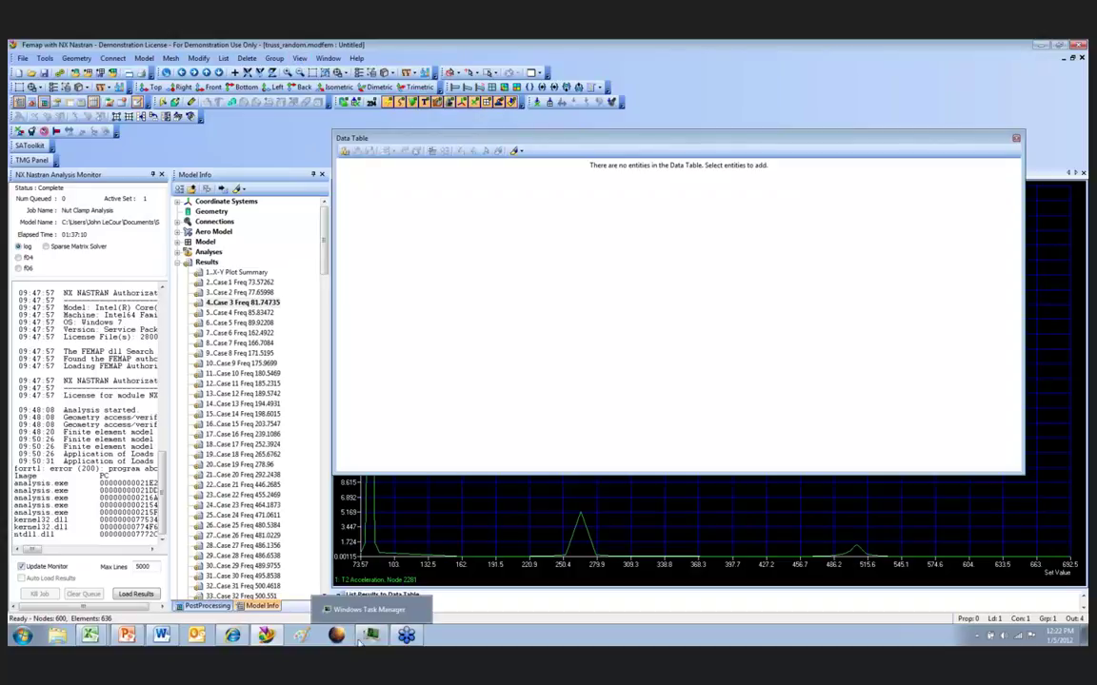
click(128, 637)
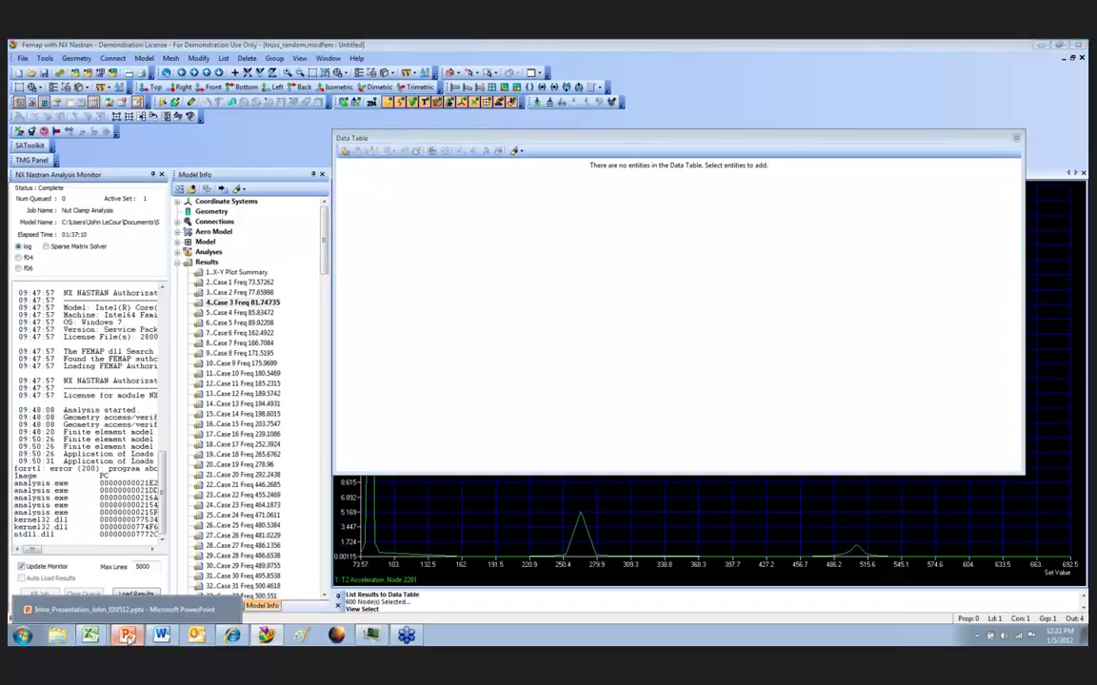